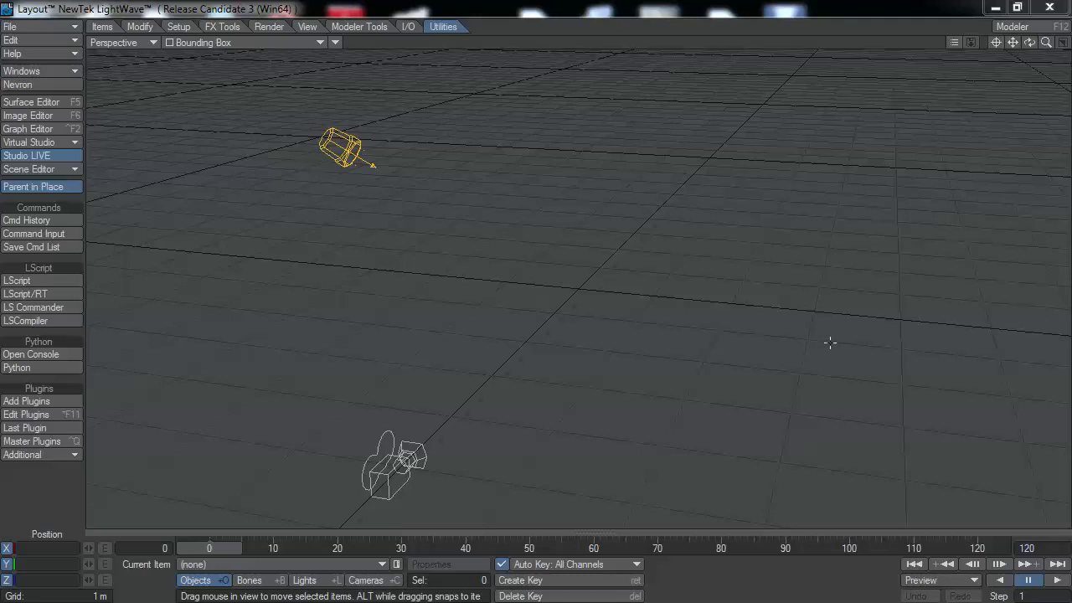
Step: Load the Kinect_Skeleton_SKL0.lws scene from the NevronMotion folder
{"action": "left_click", "coordinate": [55, 28]}
{"action": "mouse_move", "coordinate": [54, 32]}
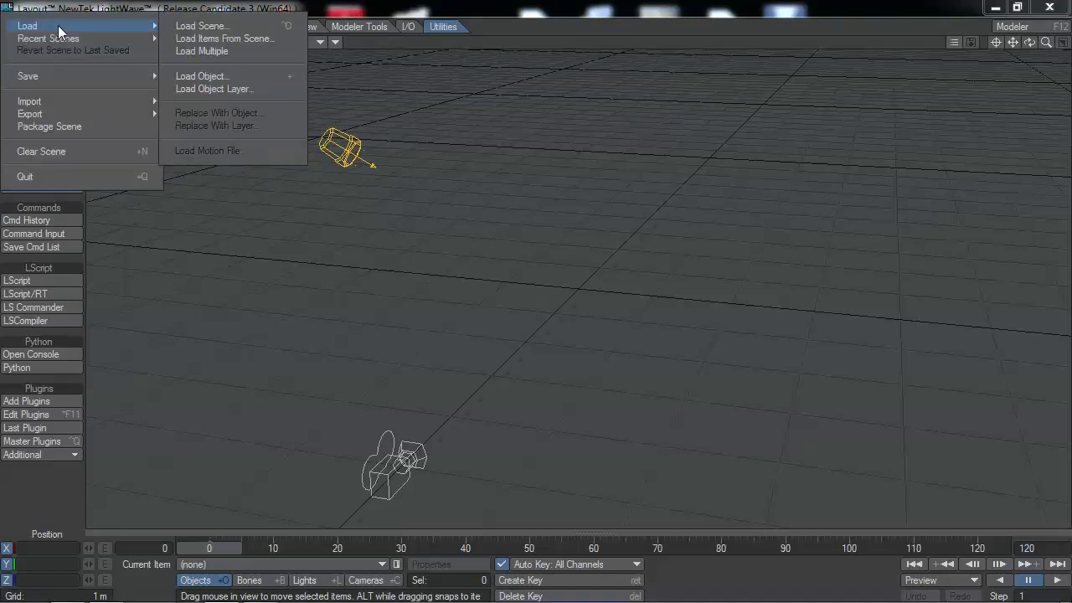
{"action": "left_click", "coordinate": [180, 26]}
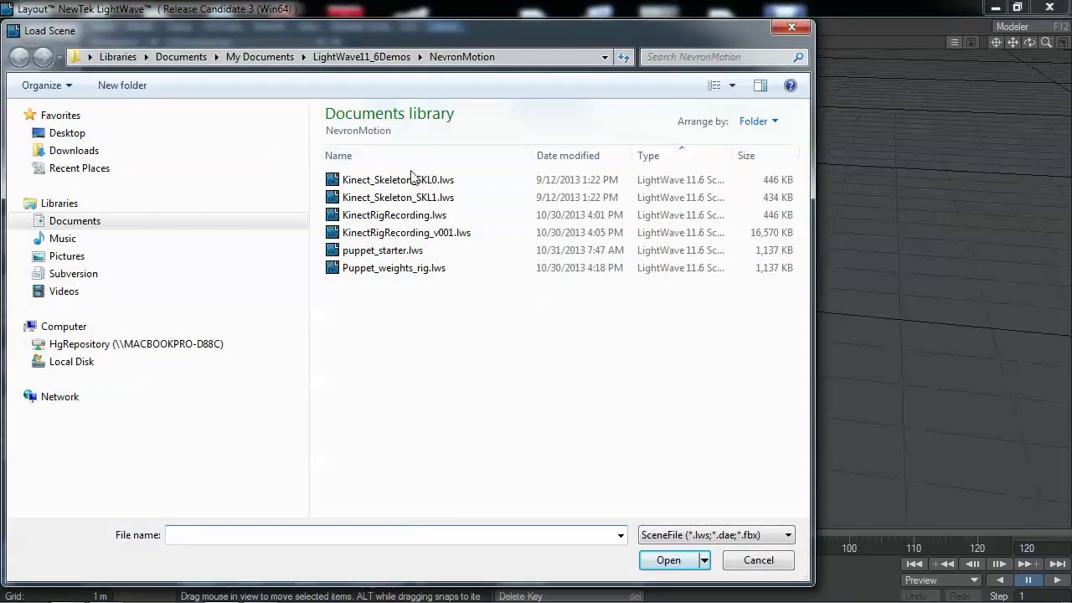
{"action": "double_click", "coordinate": [411, 181]}
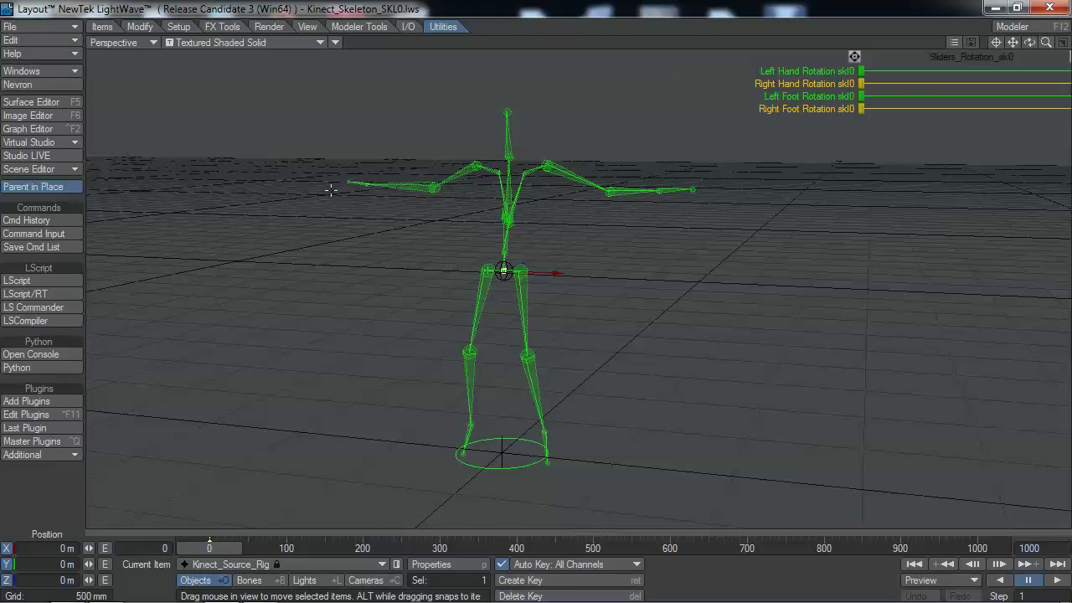
Step: Confirm Kinect_A streams live skeleton tracks in Device Manager, then switch to Rotate mode
{"action": "left_click", "coordinate": [53, 142]}
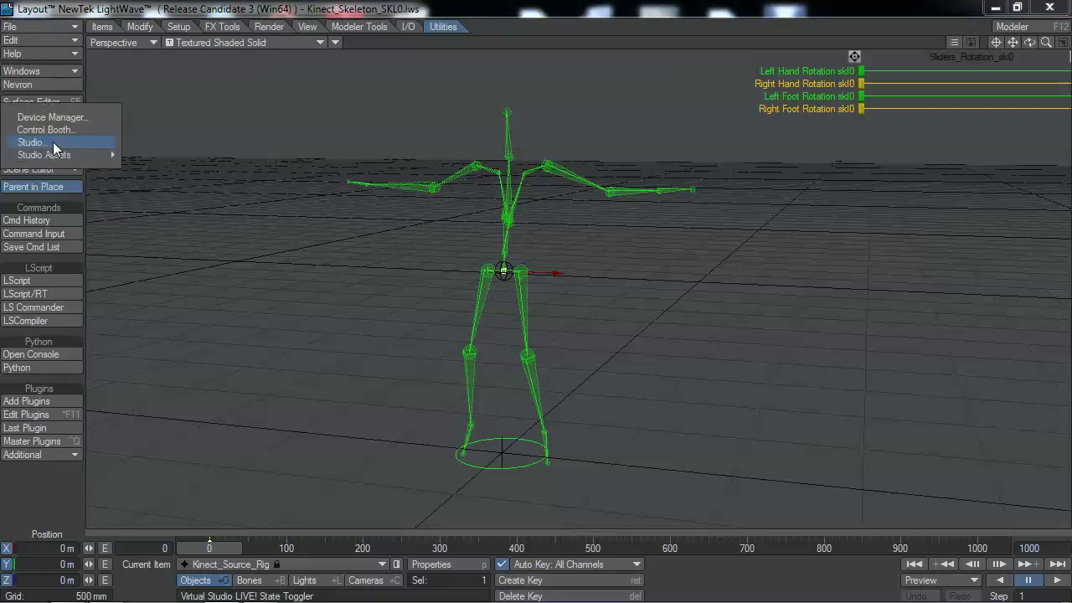
{"action": "left_click", "coordinate": [66, 117]}
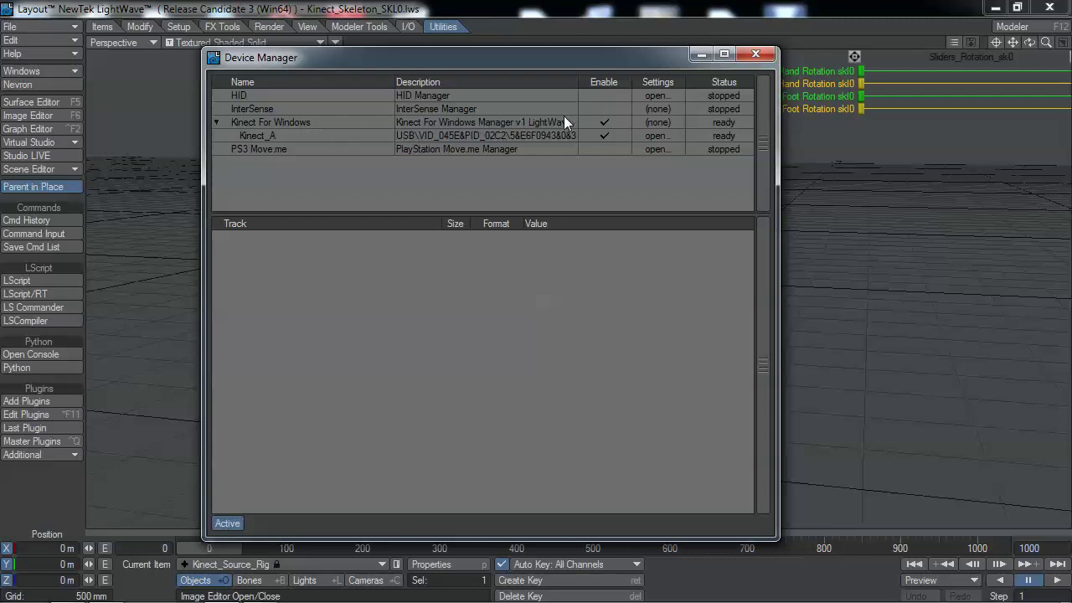
{"action": "double_click", "coordinate": [282, 136]}
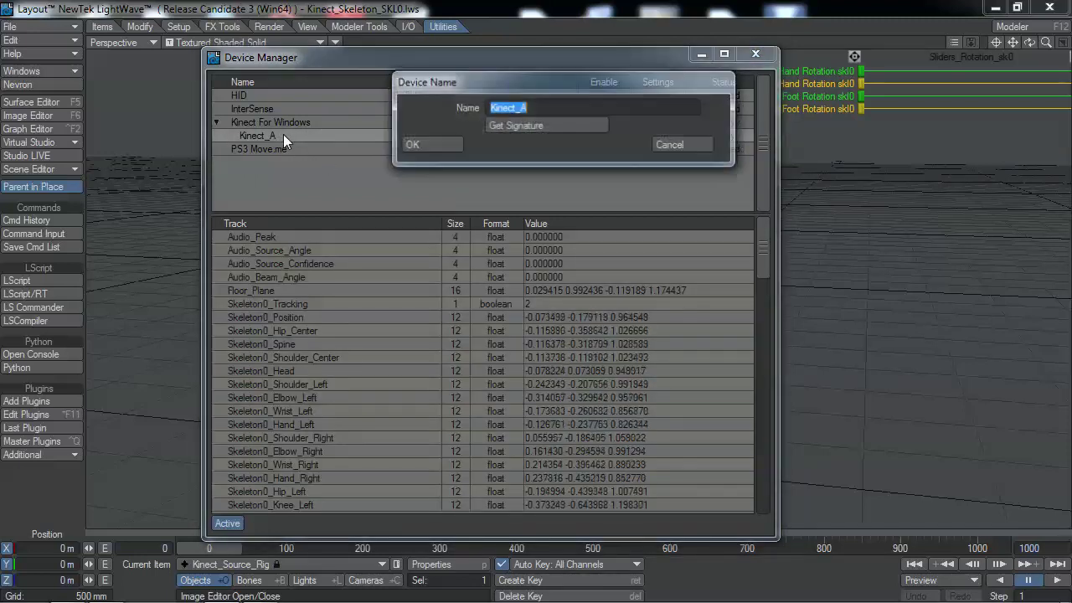
{"action": "left_click", "coordinate": [669, 146]}
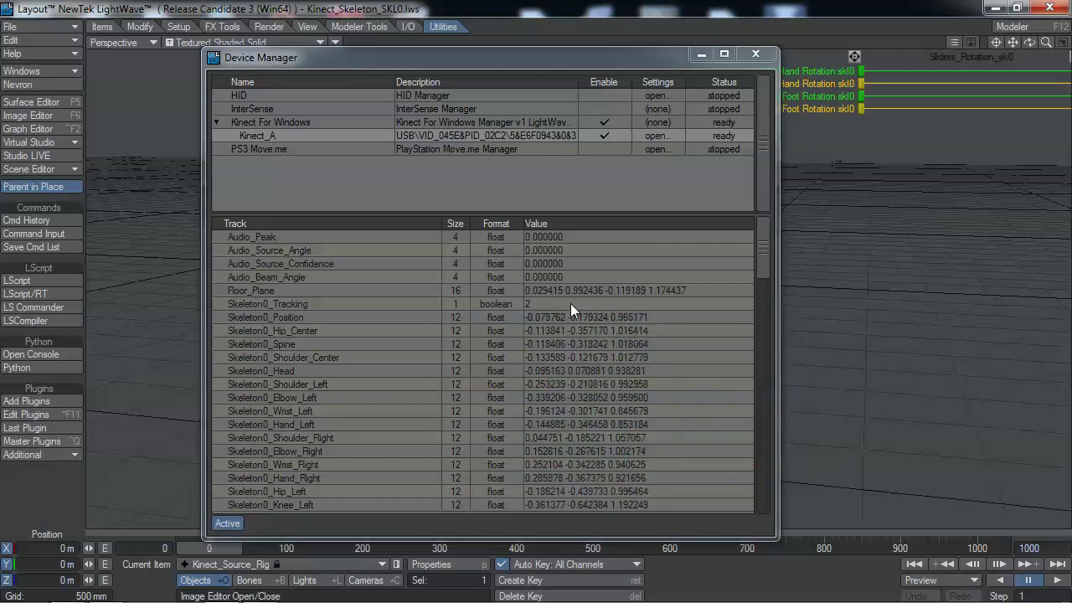
{"action": "key", "text": "y"}
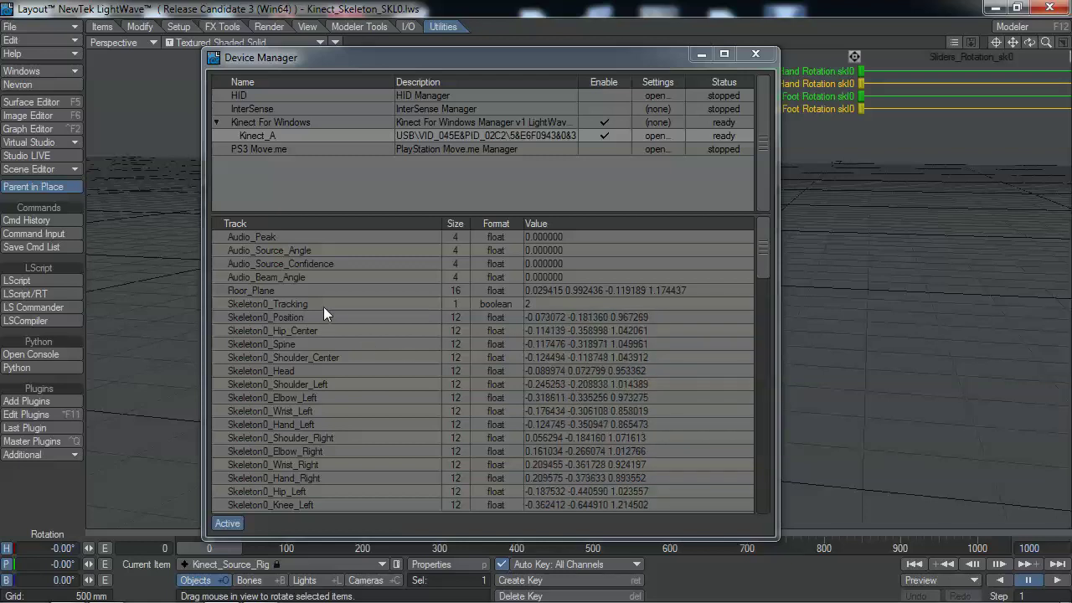
{"action": "left_click", "coordinate": [757, 55]}
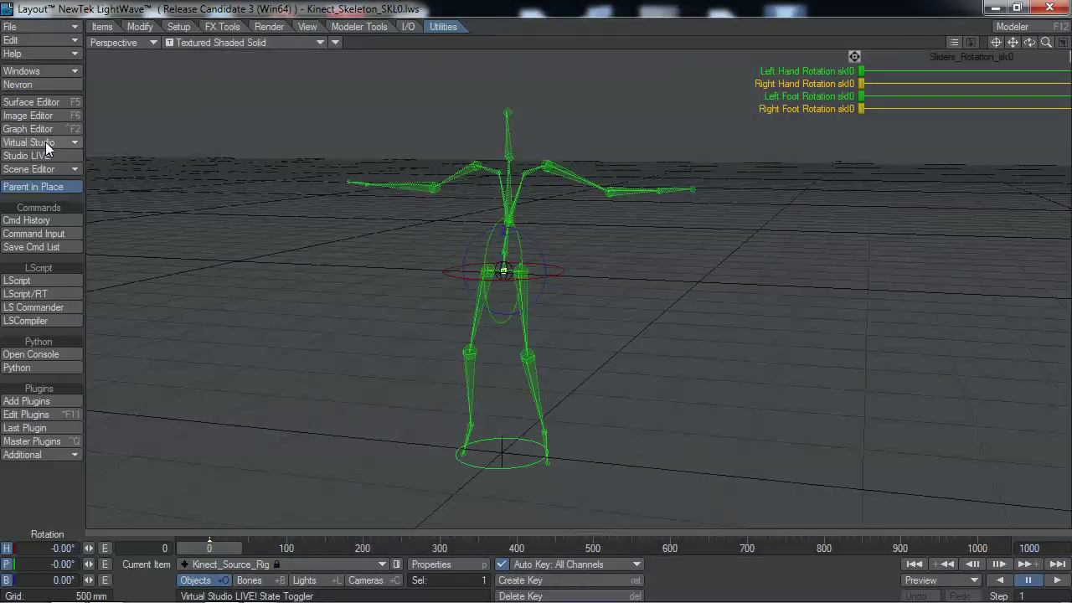
Step: Bring up the Virtual Studio window and enlarge it to show every ItemMotion track
{"action": "left_click", "coordinate": [45, 141]}
{"action": "left_click", "coordinate": [60, 171]}
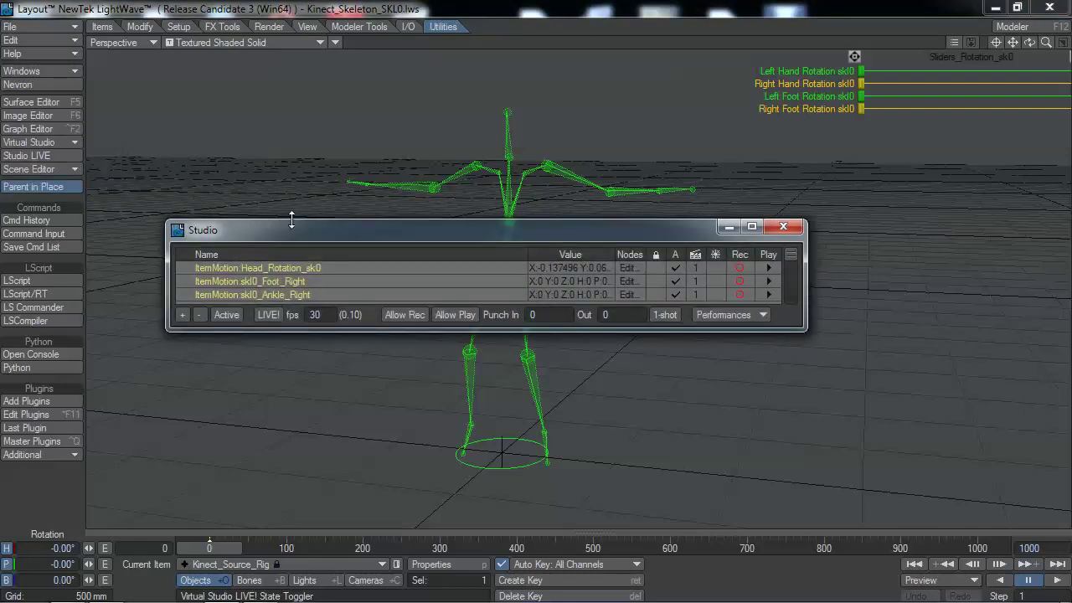
{"action": "left_click_drag", "start_coordinate": [402, 226], "coordinate": [370, 225]}
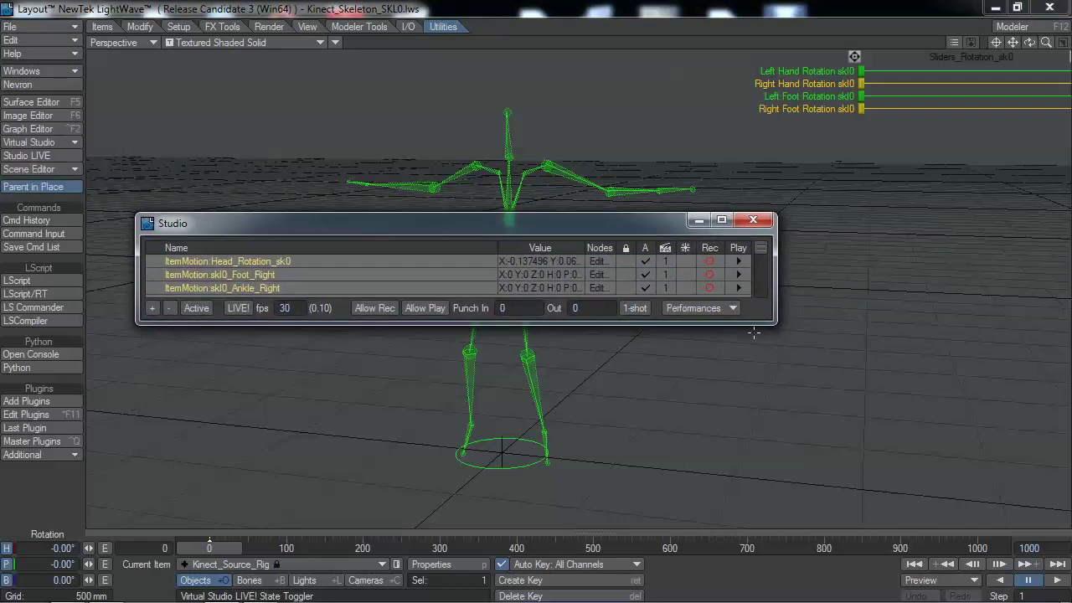
{"action": "left_click_drag", "start_coordinate": [777, 323], "coordinate": [805, 579]}
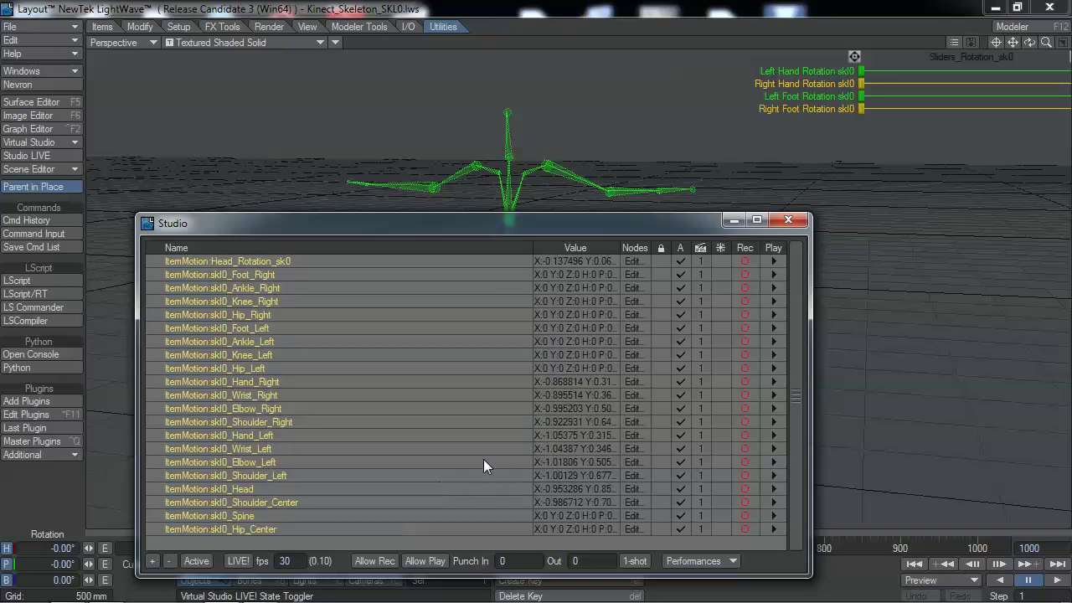
Step: Select all 21 ItemMotion tracks and group them with New Collection Of Selection
{"action": "left_click", "coordinate": [256, 528]}
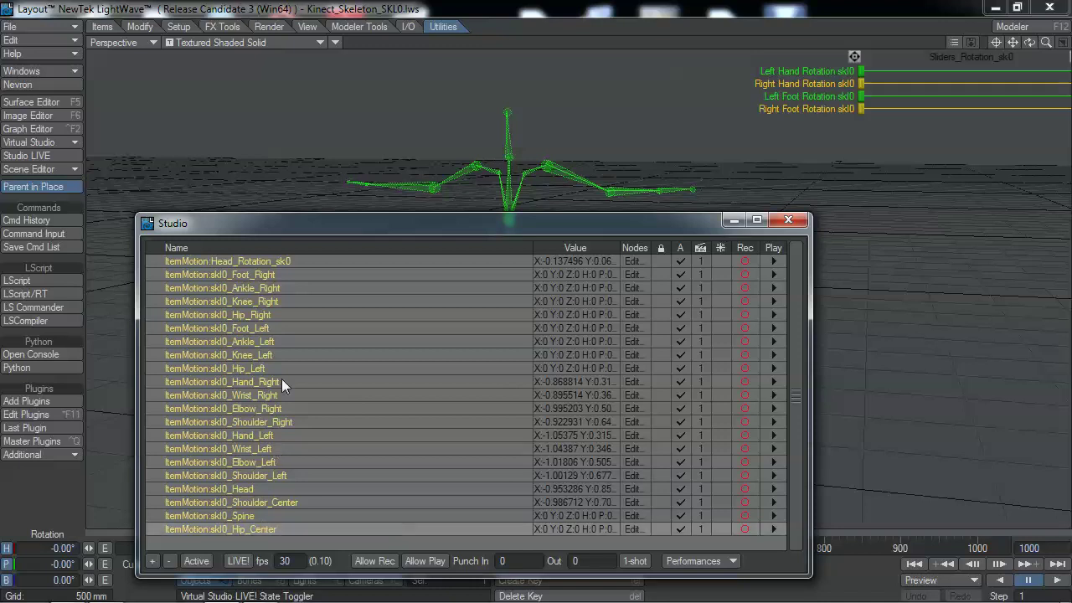
{"action": "left_click", "coordinate": [270, 261], "text": "shift"}
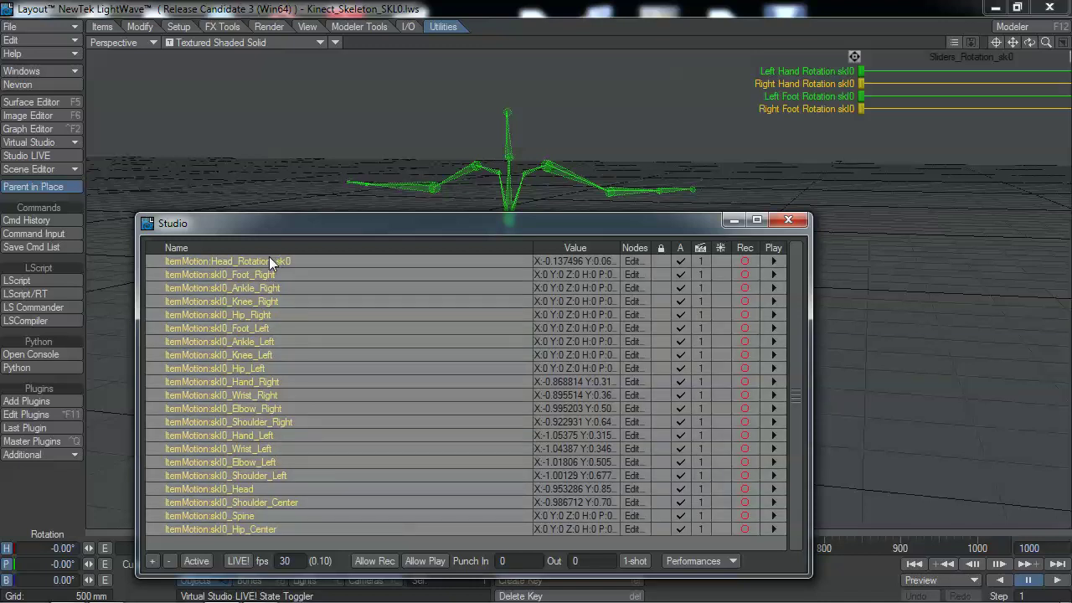
{"action": "left_click", "coordinate": [168, 561]}
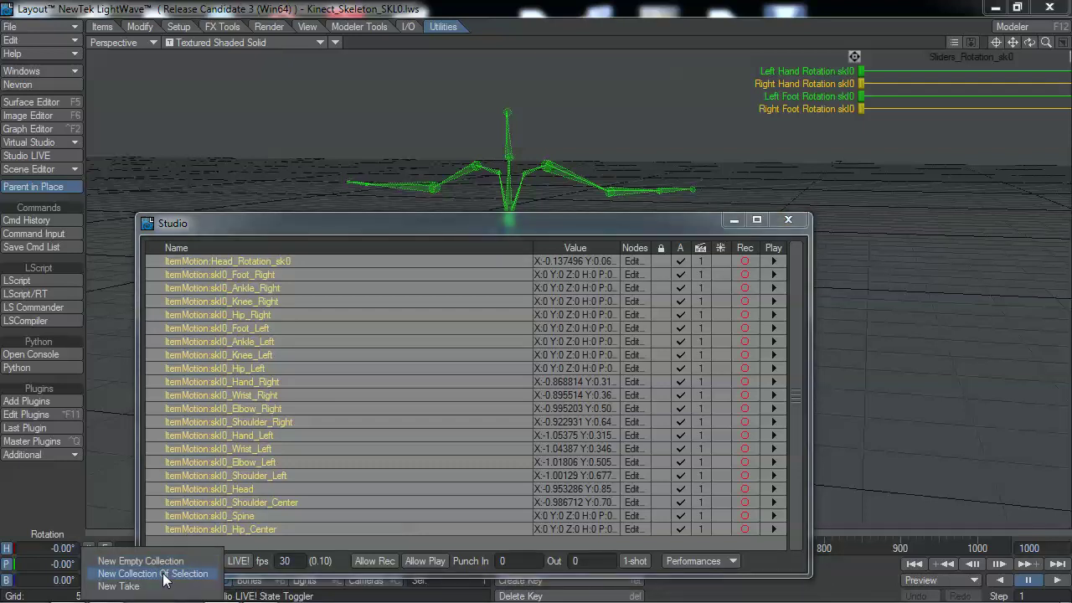
{"action": "left_click", "coordinate": [165, 574]}
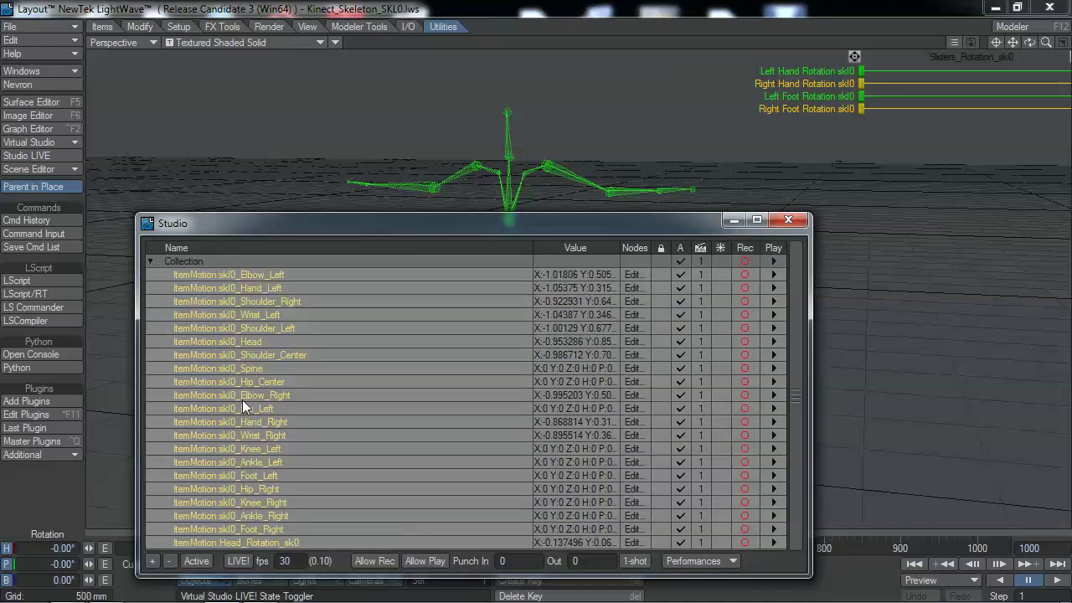
Step: Collapse the Collection, shrink the Studio window and move it to the lower-right corner
{"action": "left_click", "coordinate": [150, 262]}
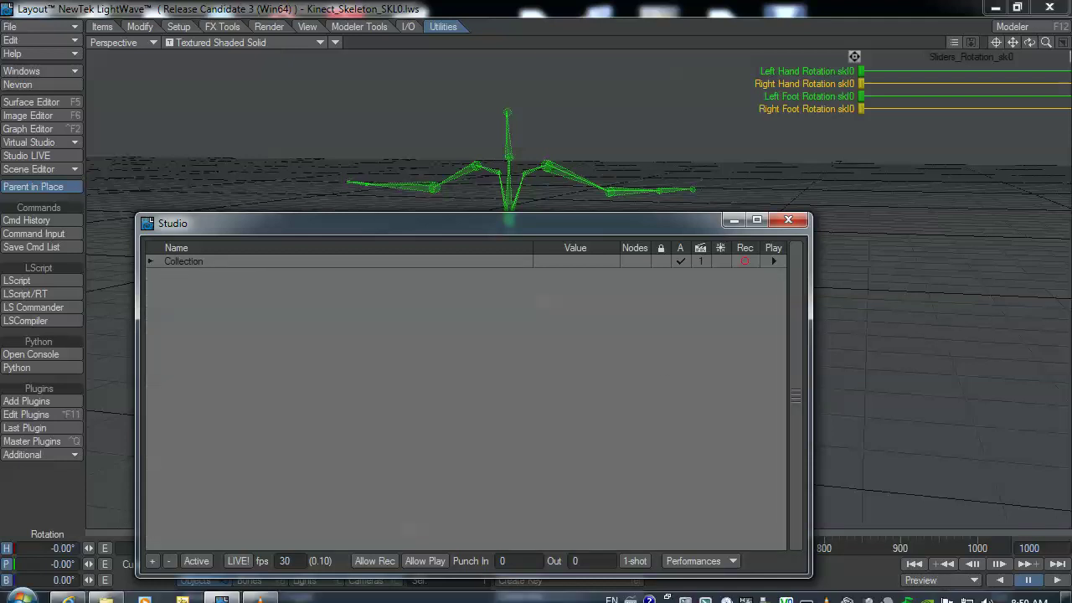
{"action": "left_click_drag", "start_coordinate": [809, 572], "coordinate": [763, 306]}
{"action": "left_click_drag", "start_coordinate": [599, 224], "coordinate": [891, 424]}
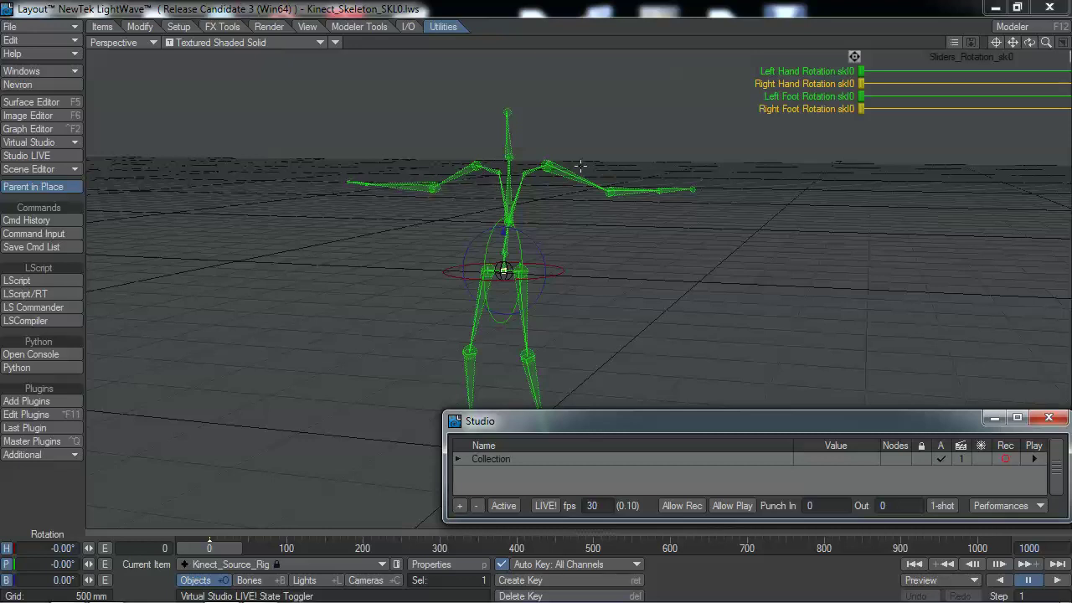
Step: Turn on Active and LIVE! in the Studio so the rig mirrors the performer
{"action": "left_click", "coordinate": [503, 506]}
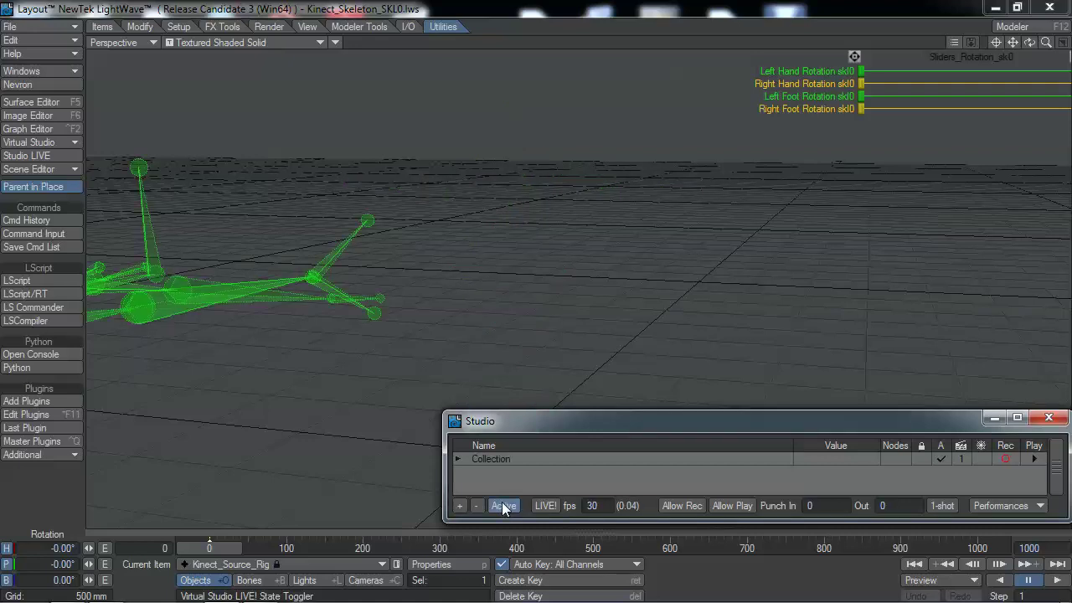
{"action": "left_click", "coordinate": [545, 506]}
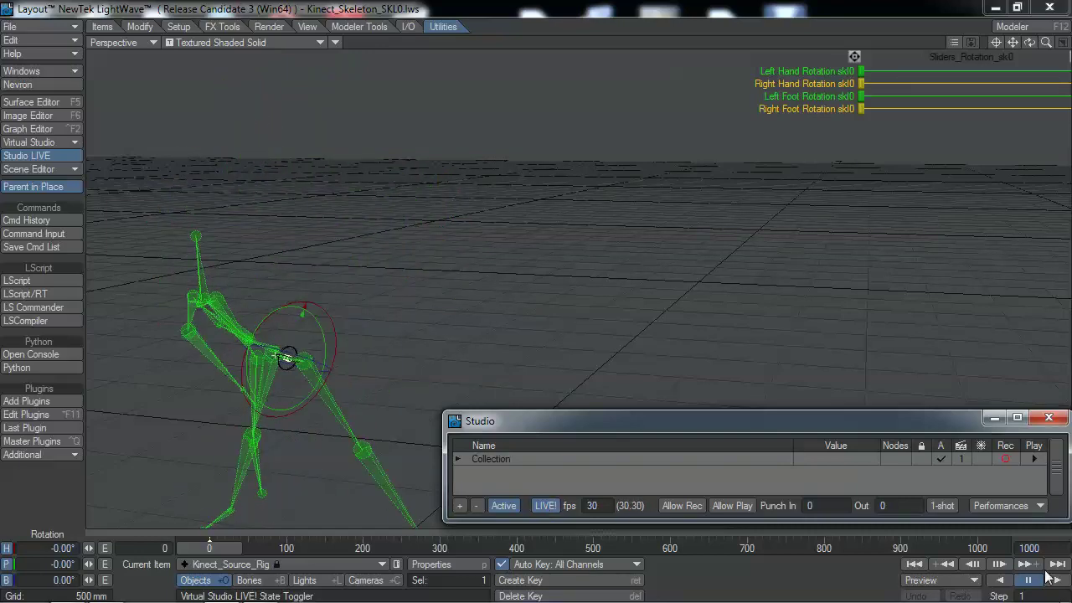
Step: Set the scene end frame to 400 and record a 1-shot Kinect take through playback
{"action": "left_click_drag", "start_coordinate": [1050, 549], "coordinate": [1006, 550]}
{"action": "type", "text": "t"}
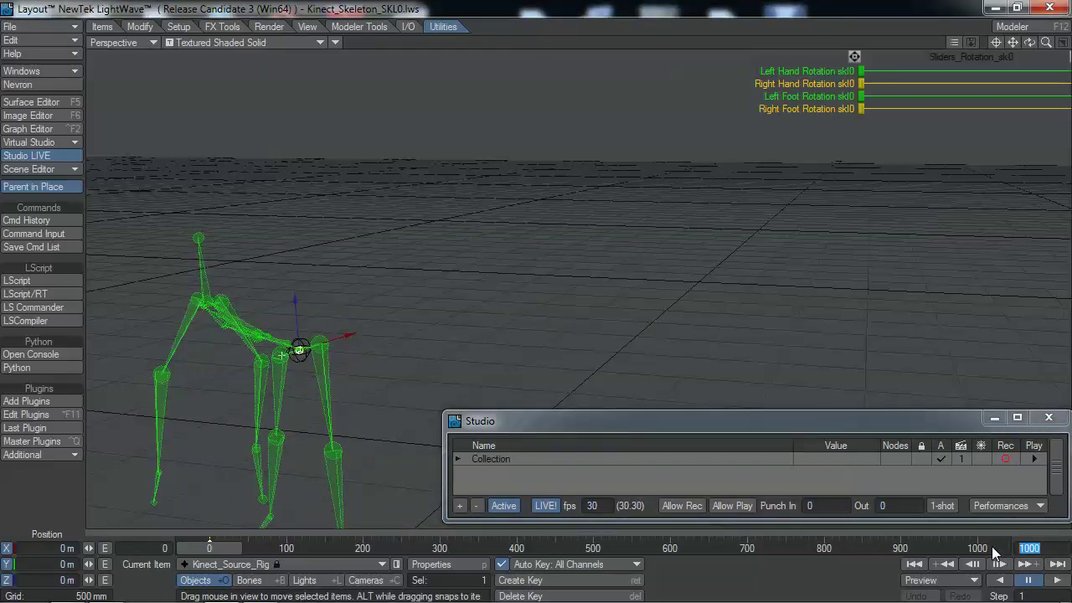
{"action": "type", "text": "400"}
{"action": "key", "text": "Return"}
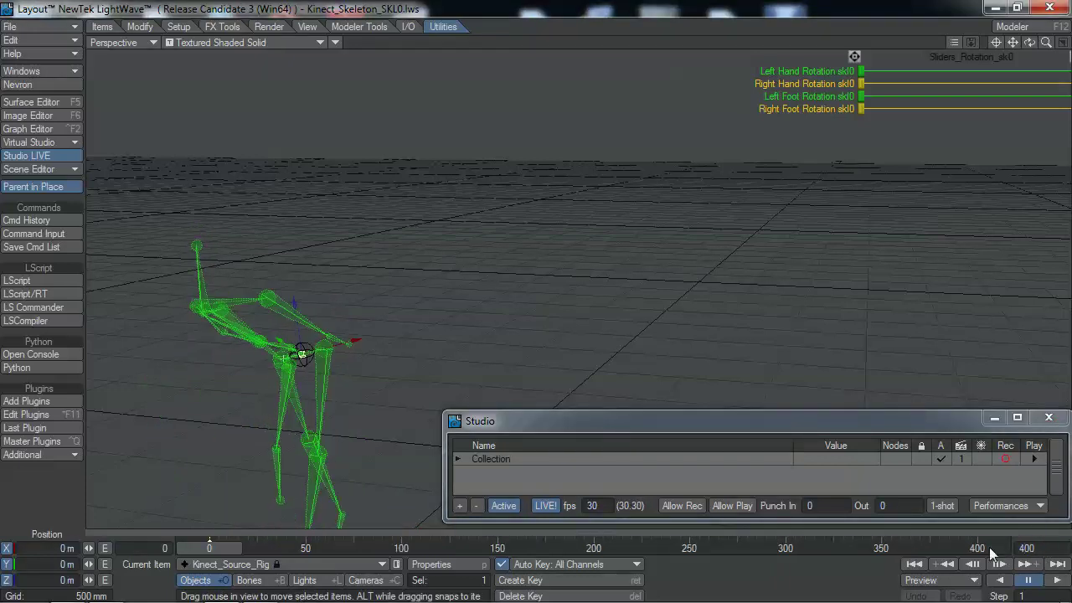
{"action": "left_click", "coordinate": [682, 506]}
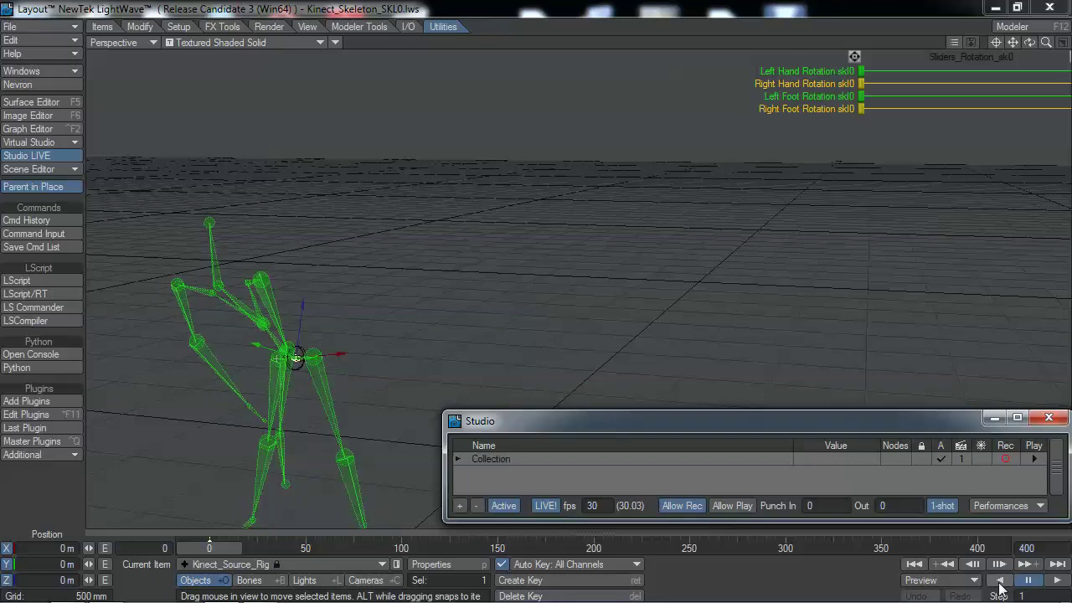
{"action": "left_click", "coordinate": [1058, 581]}
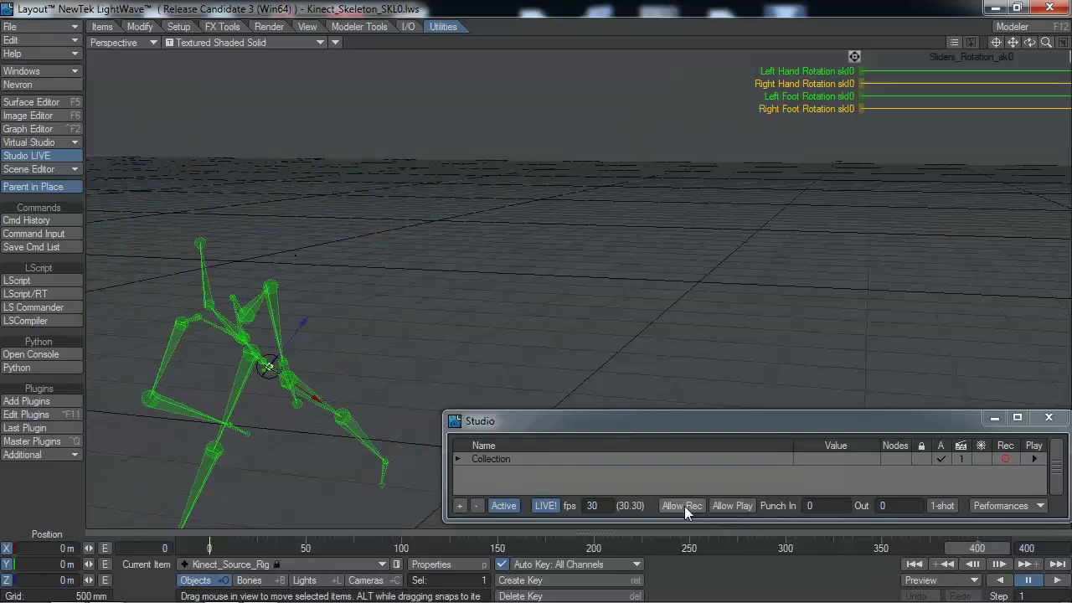
Step: Review the recording around frame 90, pause, and turn off Allow Play
{"action": "left_click", "coordinate": [732, 506]}
{"action": "left_click_drag", "start_coordinate": [965, 552], "coordinate": [542, 549]}
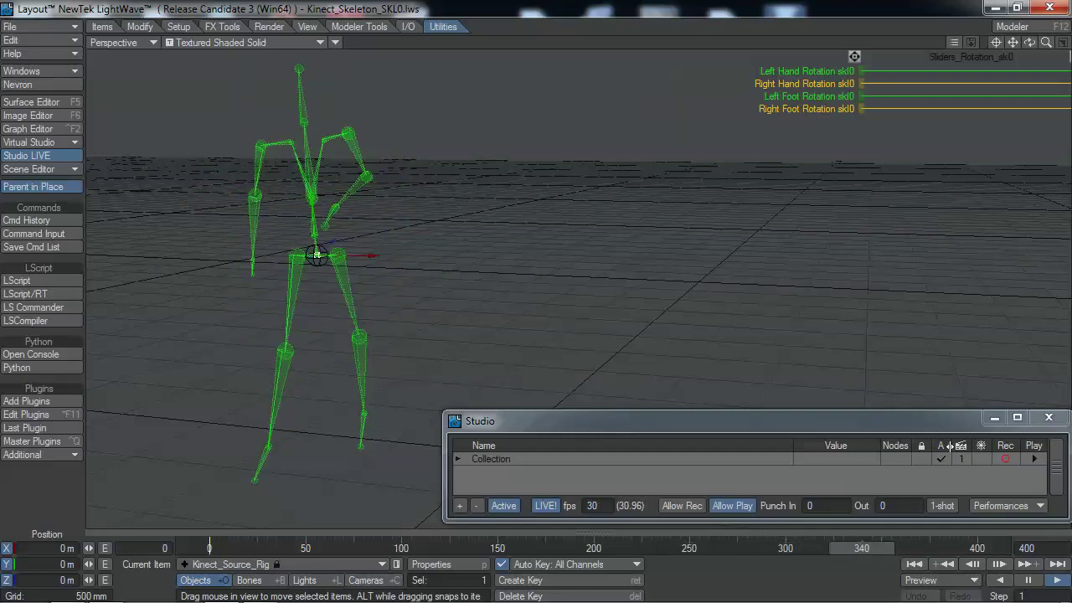
{"action": "left_click", "coordinate": [1029, 580]}
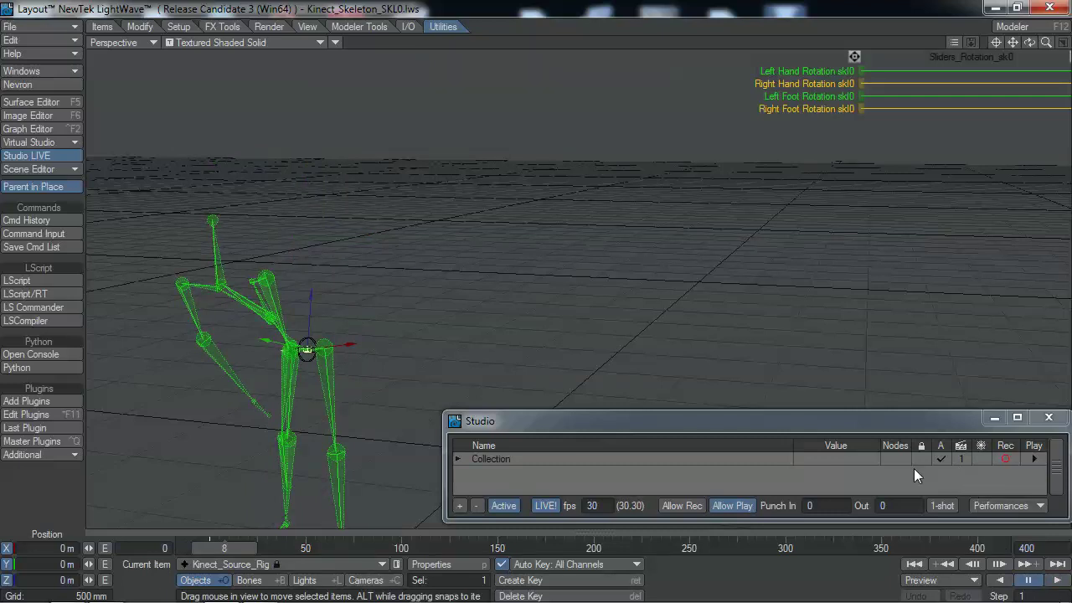
{"action": "left_click", "coordinate": [732, 506]}
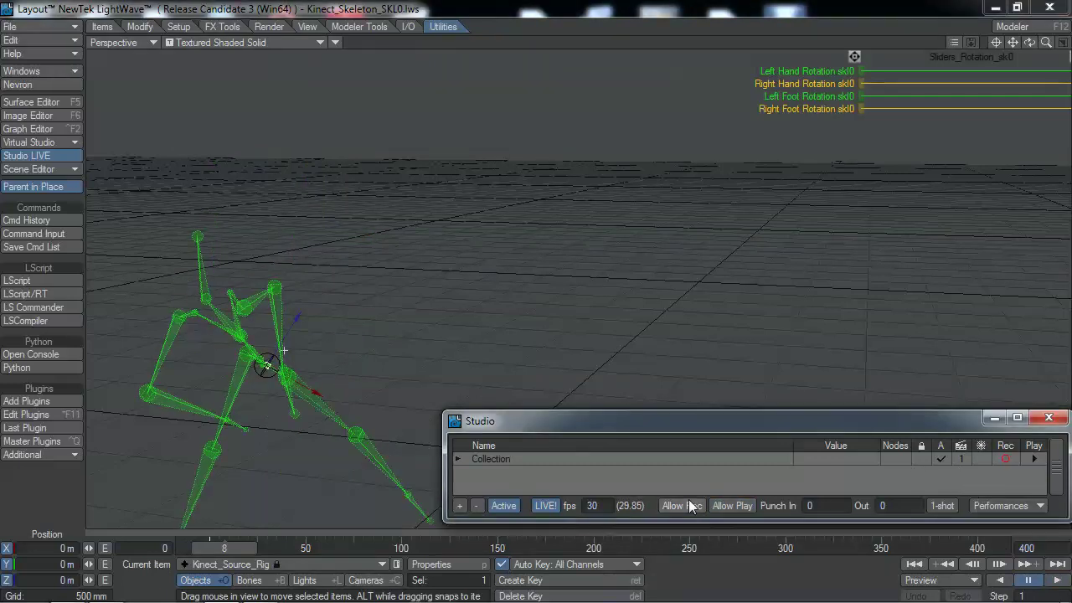
Step: Choose take 1 for the Collection, toggle Active, enable its A column, and return to frame 0
{"action": "left_click", "coordinate": [960, 459]}
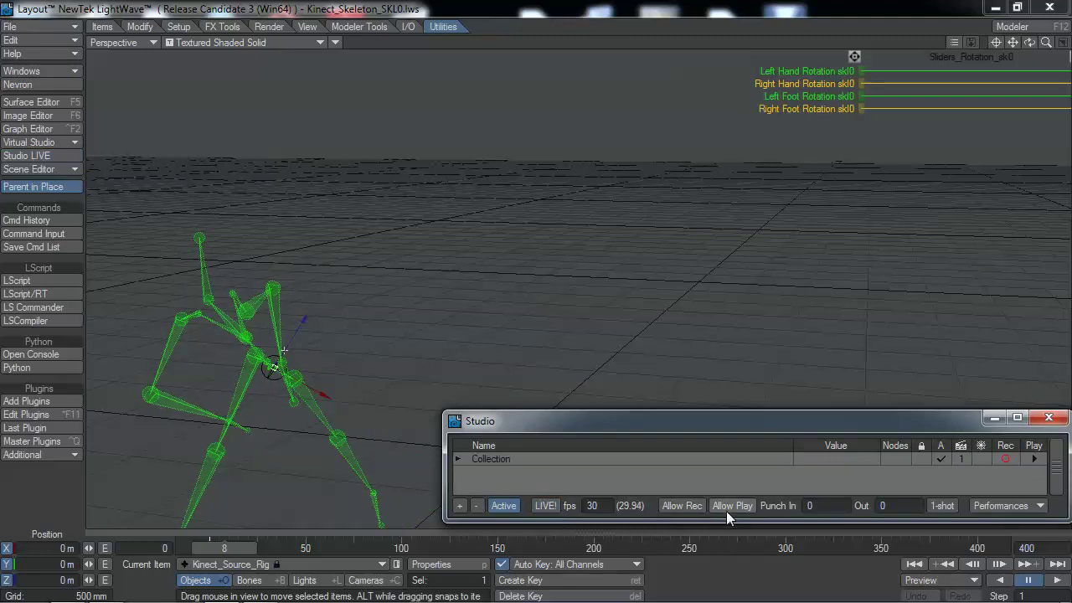
{"action": "left_click_drag", "start_coordinate": [452, 549], "coordinate": [527, 548]}
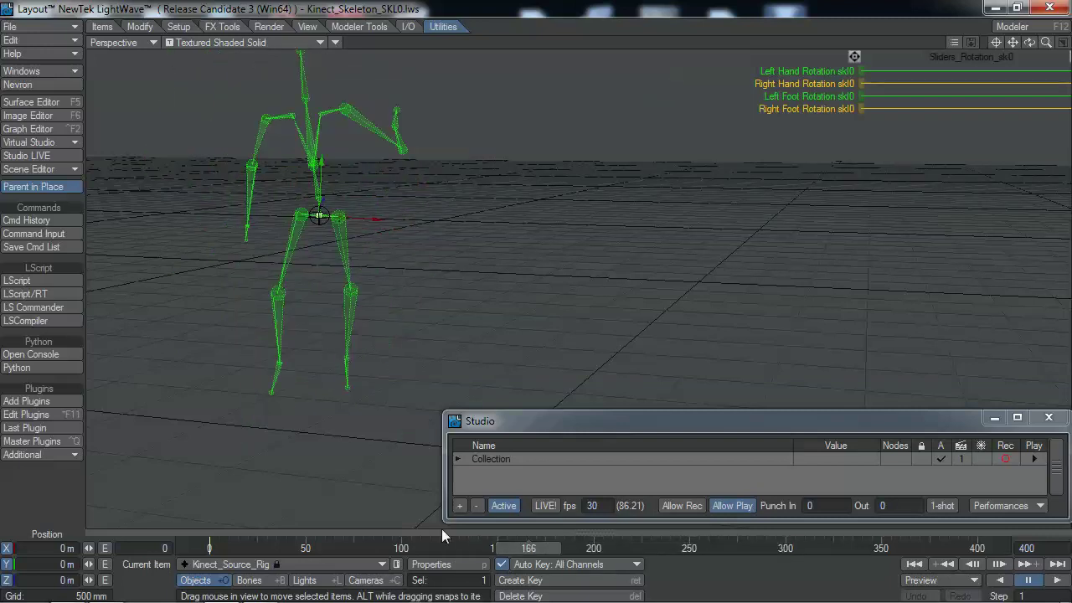
{"action": "left_click", "coordinate": [504, 508]}
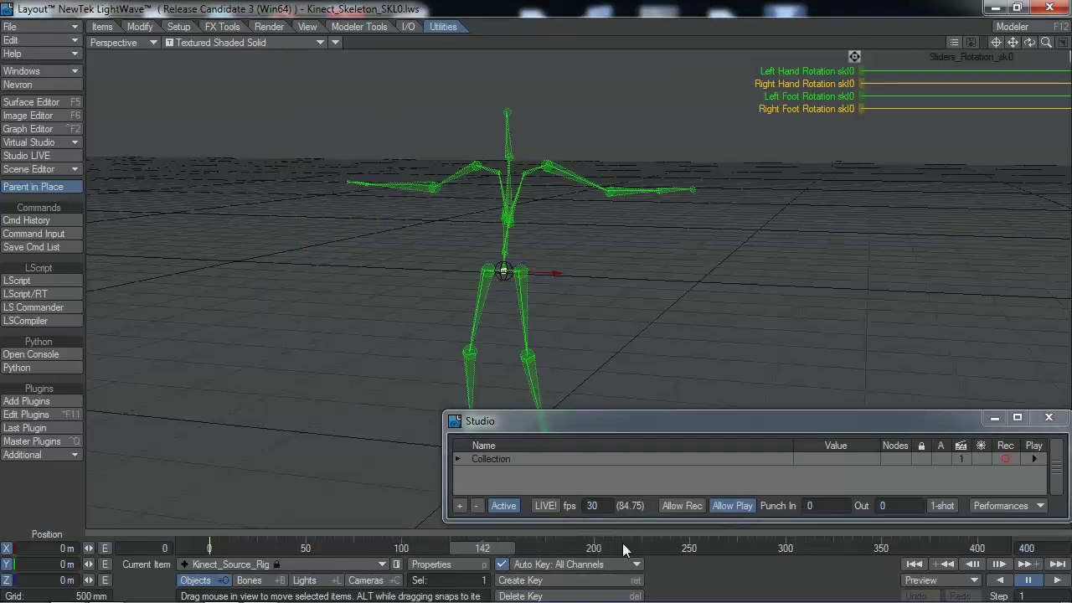
{"action": "left_click", "coordinate": [941, 459]}
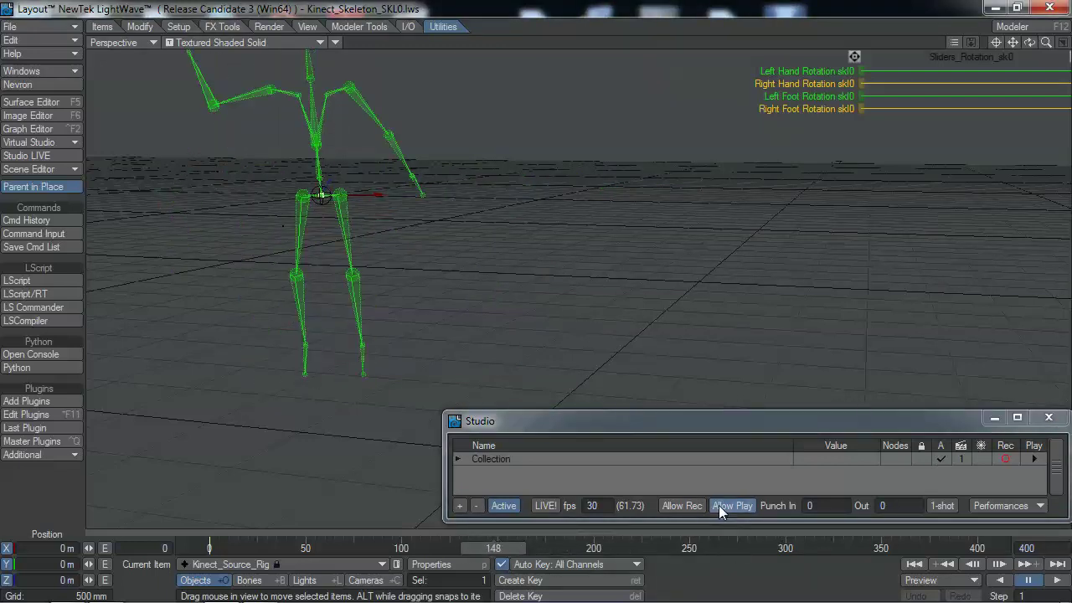
{"action": "left_click_drag", "start_coordinate": [474, 546], "coordinate": [210, 546]}
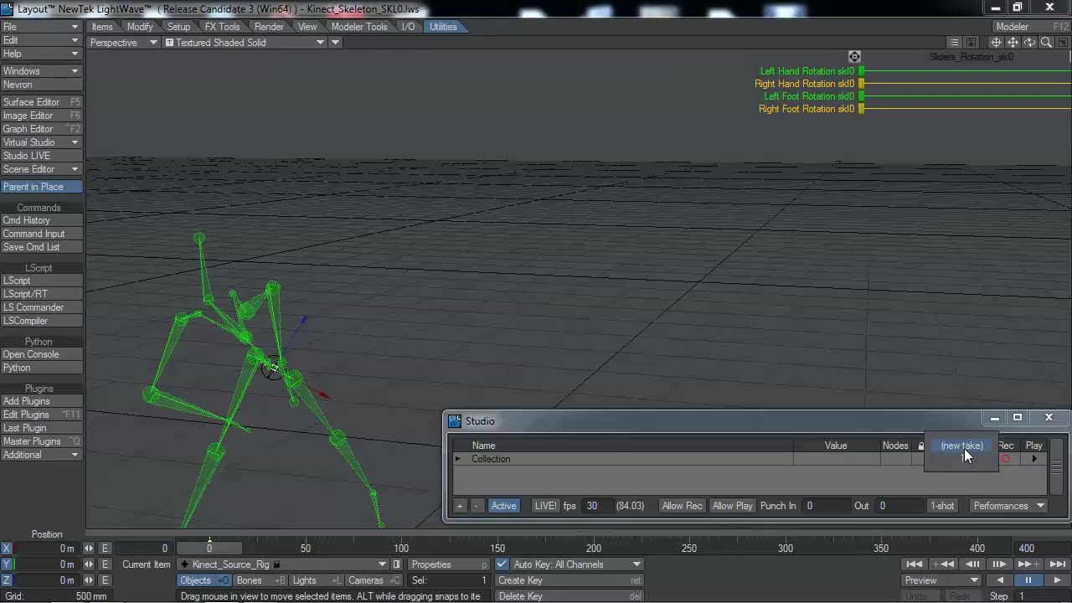
Step: Start a new take for the Collection and briefly inspect its channel list
{"action": "left_click", "coordinate": [962, 457]}
{"action": "left_click", "coordinate": [458, 457]}
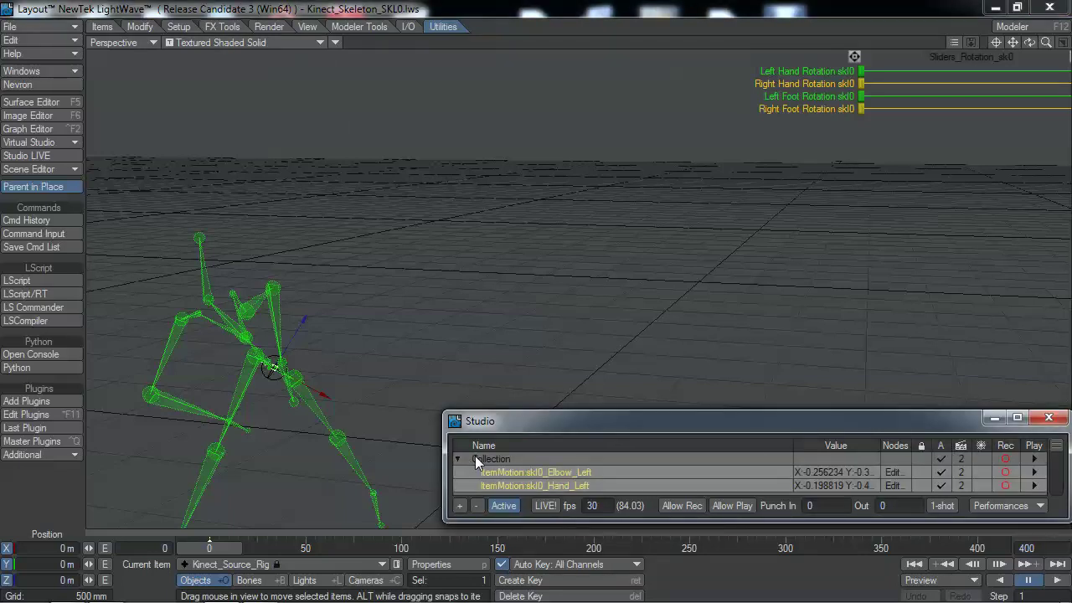
{"action": "left_click_drag", "start_coordinate": [1061, 453], "coordinate": [1060, 466]}
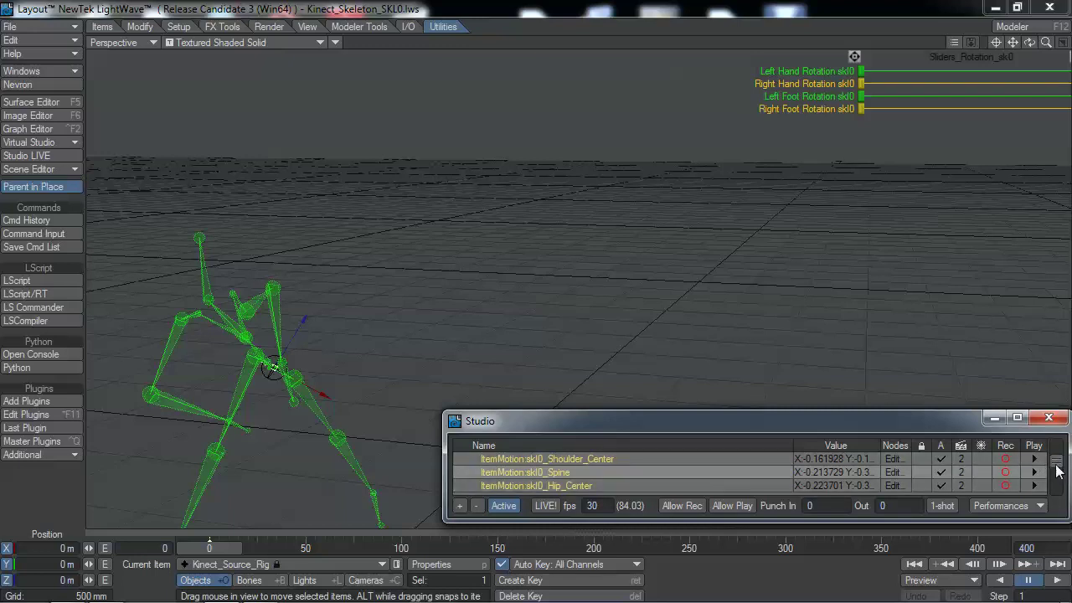
{"action": "scroll", "coordinate": [1056, 467], "scroll_direction": "up", "scroll_amount": 4}
{"action": "left_click", "coordinate": [458, 459]}
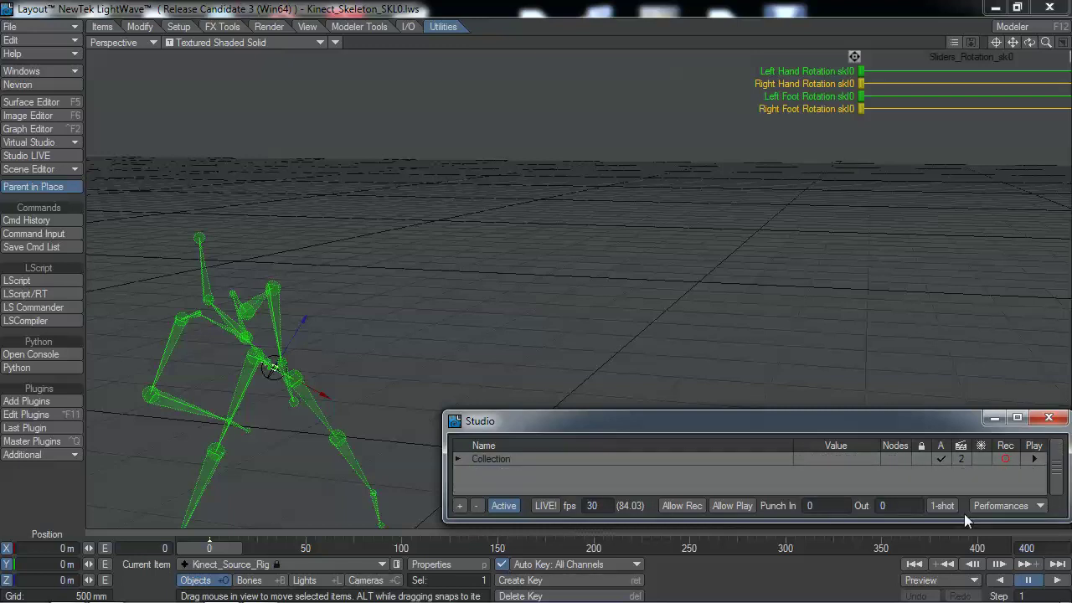
Step: Enable LIVE! and 1-shot recording, then play through to record the second take
{"action": "left_click", "coordinate": [546, 506]}
{"action": "left_click", "coordinate": [683, 506]}
{"action": "left_click", "coordinate": [940, 506]}
{"action": "left_click", "coordinate": [1058, 582]}
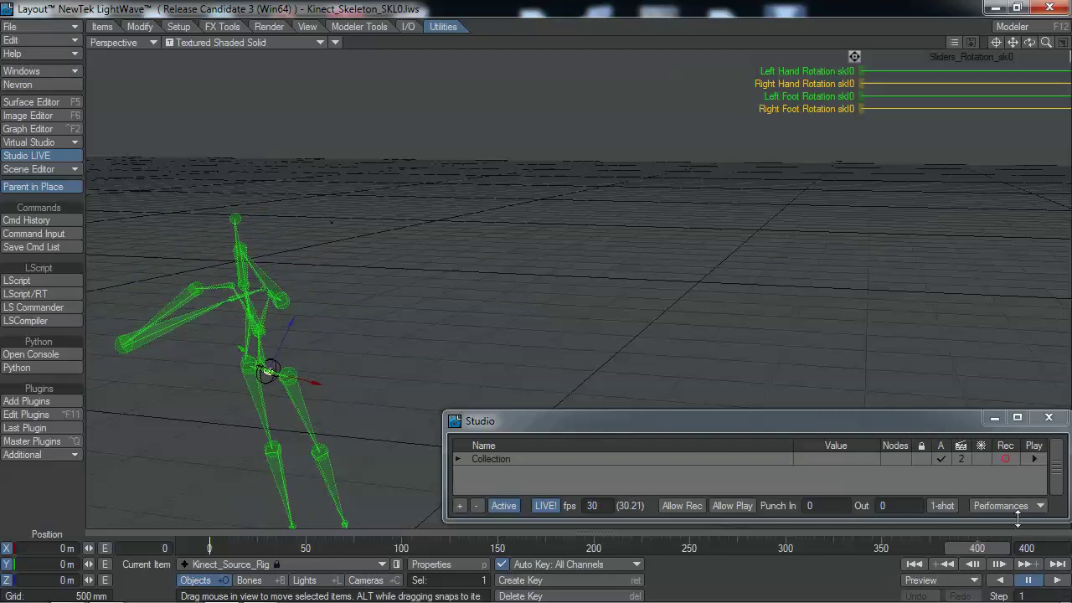
Step: Enable Allow Play, compare takes, settle on take 2, and pause playback at frame 392
{"action": "left_click", "coordinate": [718, 507]}
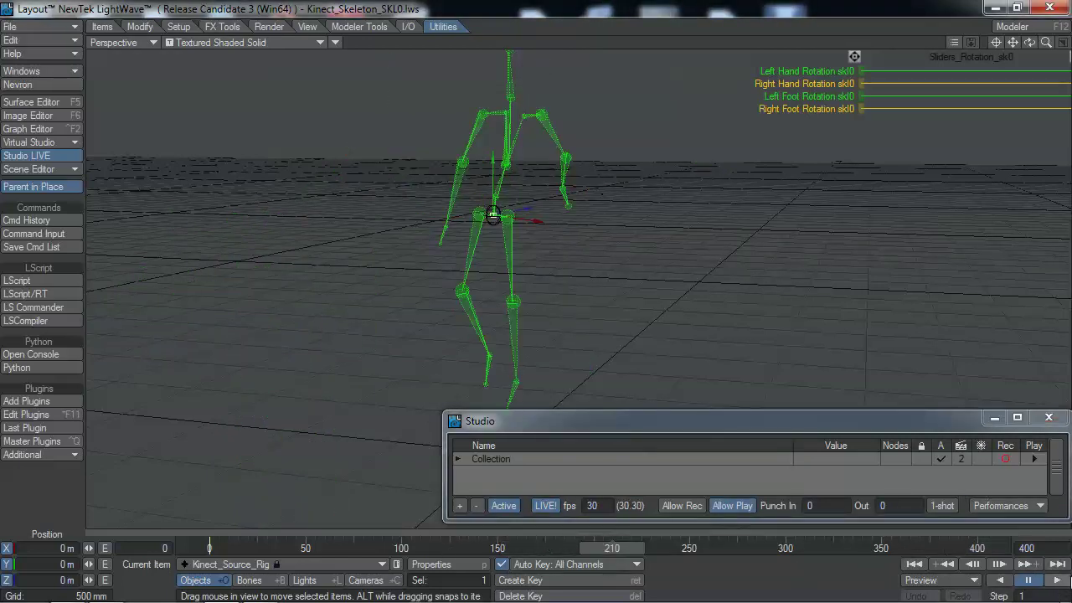
{"action": "left_click", "coordinate": [961, 459]}
{"action": "left_click", "coordinate": [958, 458]}
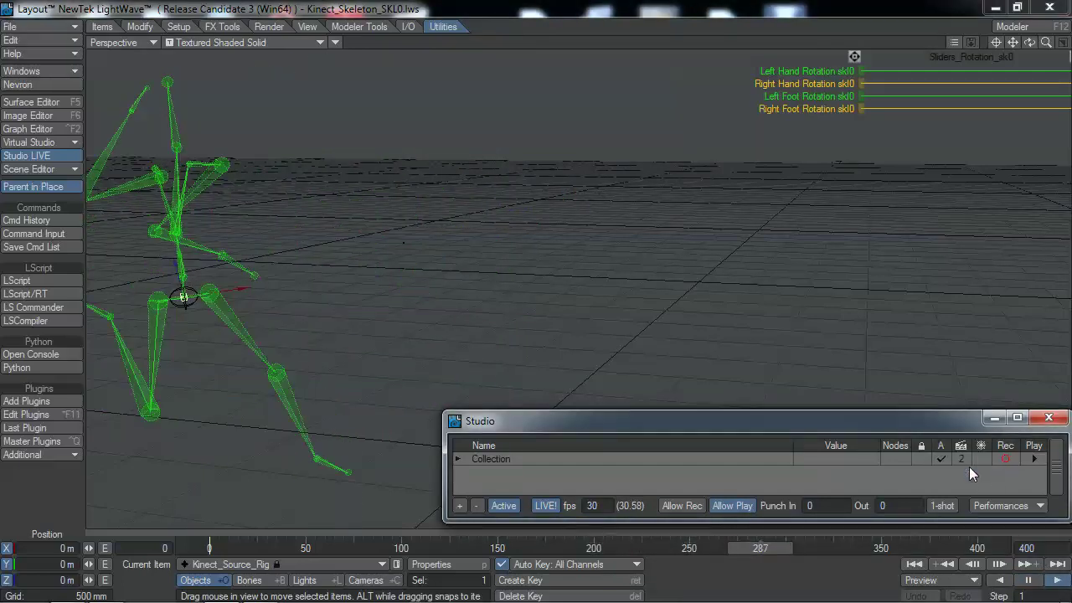
{"action": "left_click", "coordinate": [966, 457]}
{"action": "left_click", "coordinate": [965, 447]}
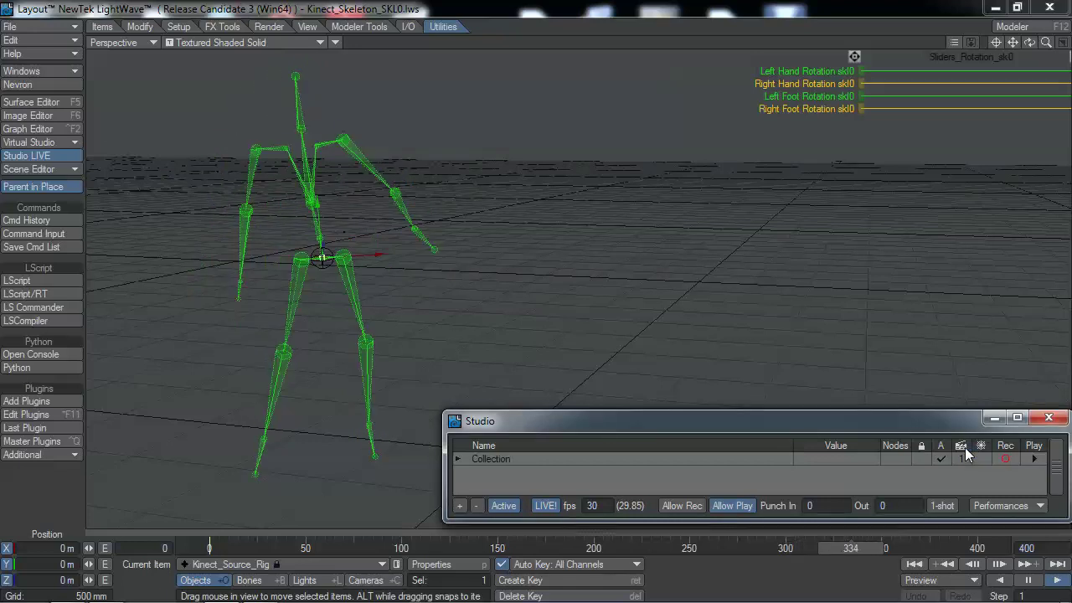
{"action": "left_click", "coordinate": [963, 458]}
{"action": "left_click", "coordinate": [968, 472]}
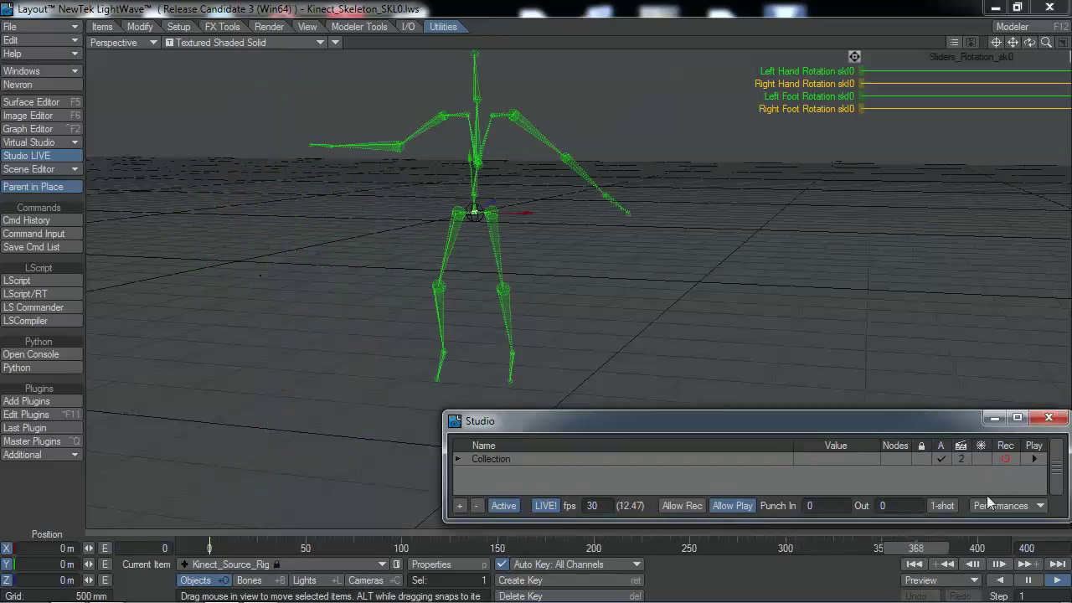
{"action": "left_click", "coordinate": [1015, 581]}
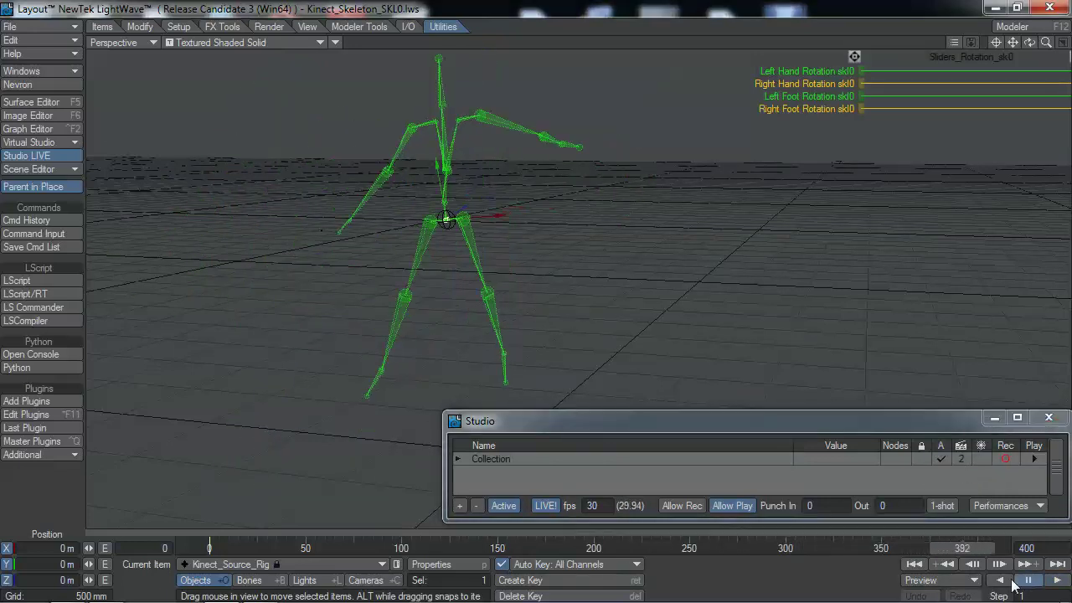
Step: Save the scene as 'kinect goofing around.lws' in the NevronMotion folder
{"action": "left_click", "coordinate": [43, 25]}
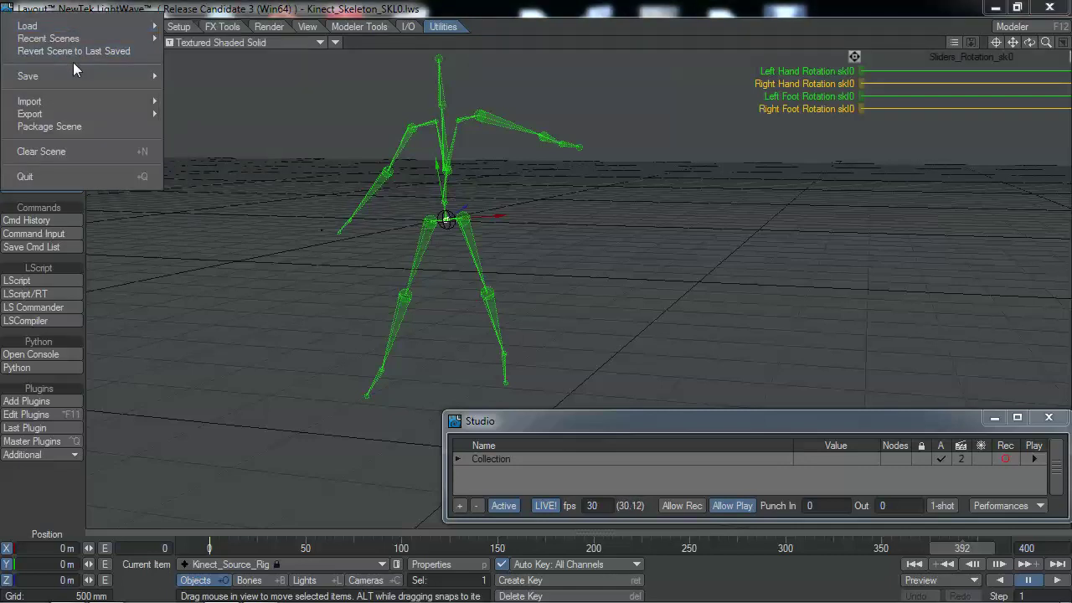
{"action": "mouse_move", "coordinate": [155, 77]}
{"action": "left_click", "coordinate": [179, 89]}
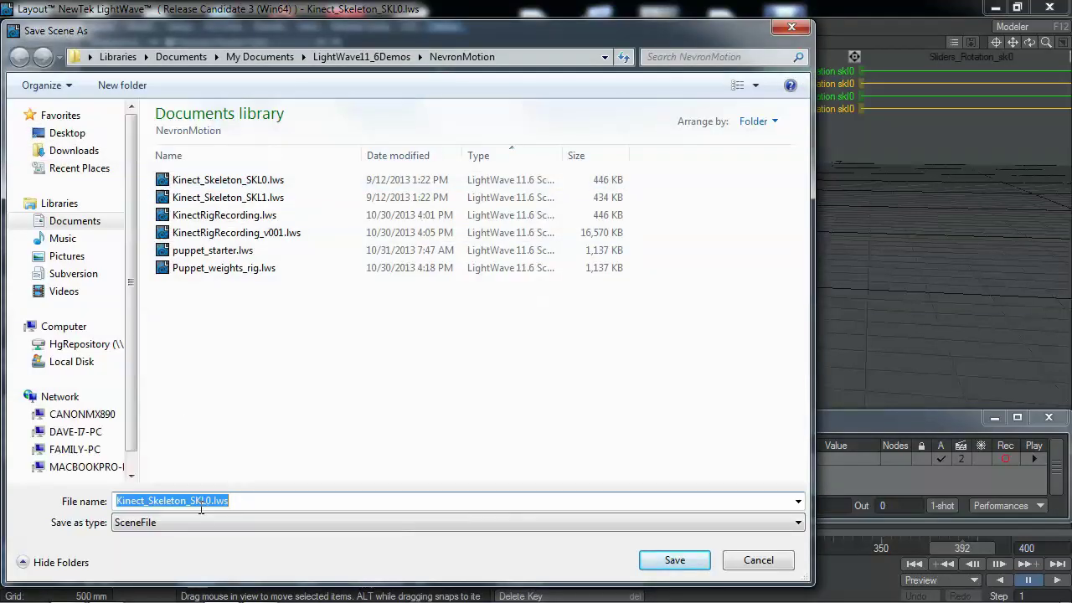
{"action": "type", "text": "kinect goofing around"}
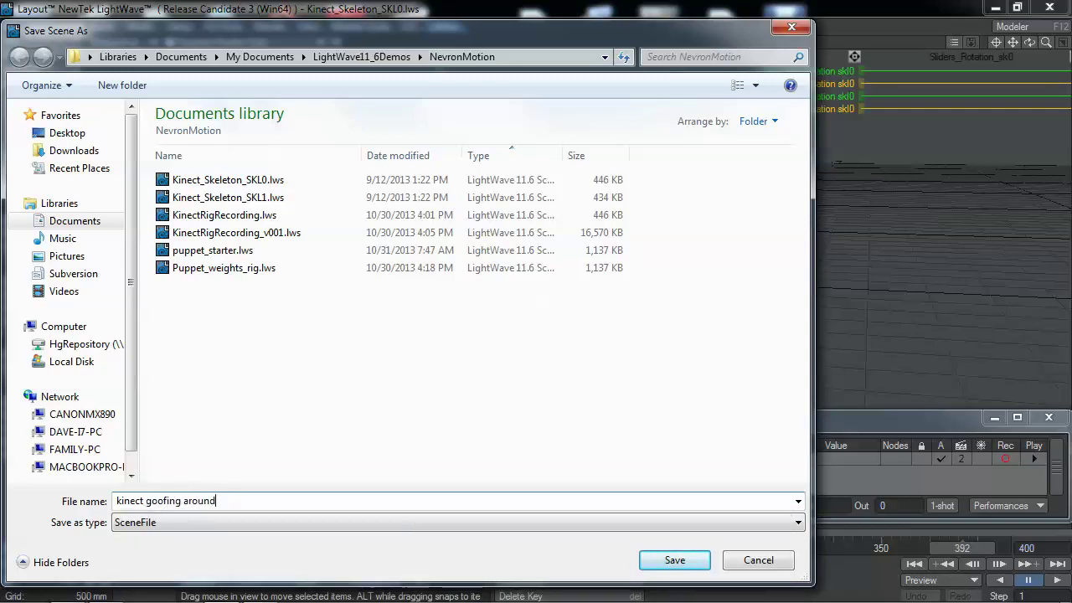
{"action": "key", "text": "Return"}
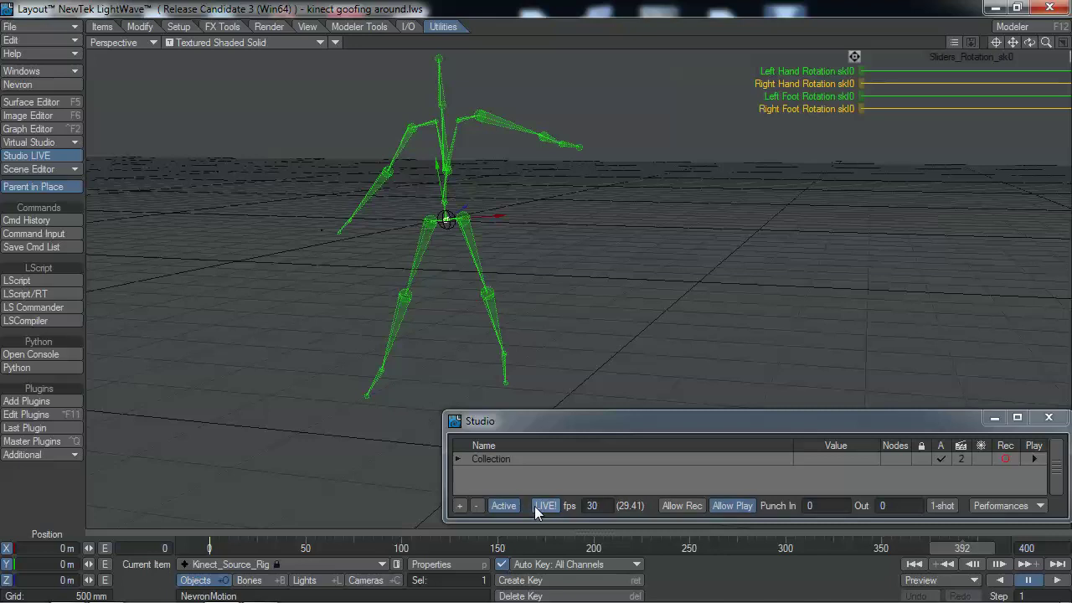
Step: Clear the scene and load the Puppet_weights_rig object
{"action": "left_click", "coordinate": [41, 30]}
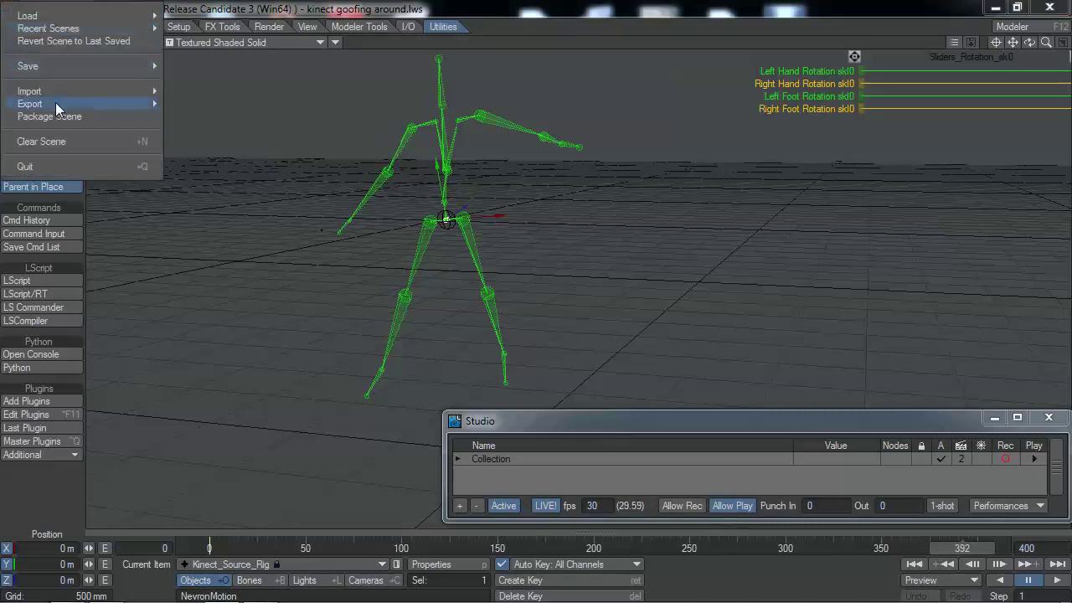
{"action": "left_click", "coordinate": [56, 148]}
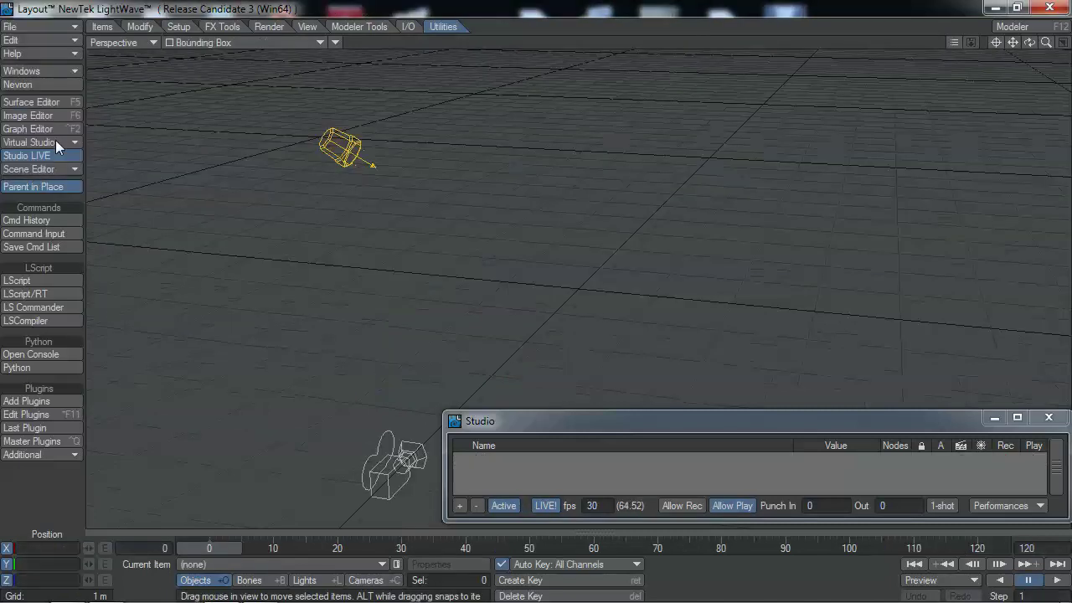
{"action": "left_click", "coordinate": [44, 28]}
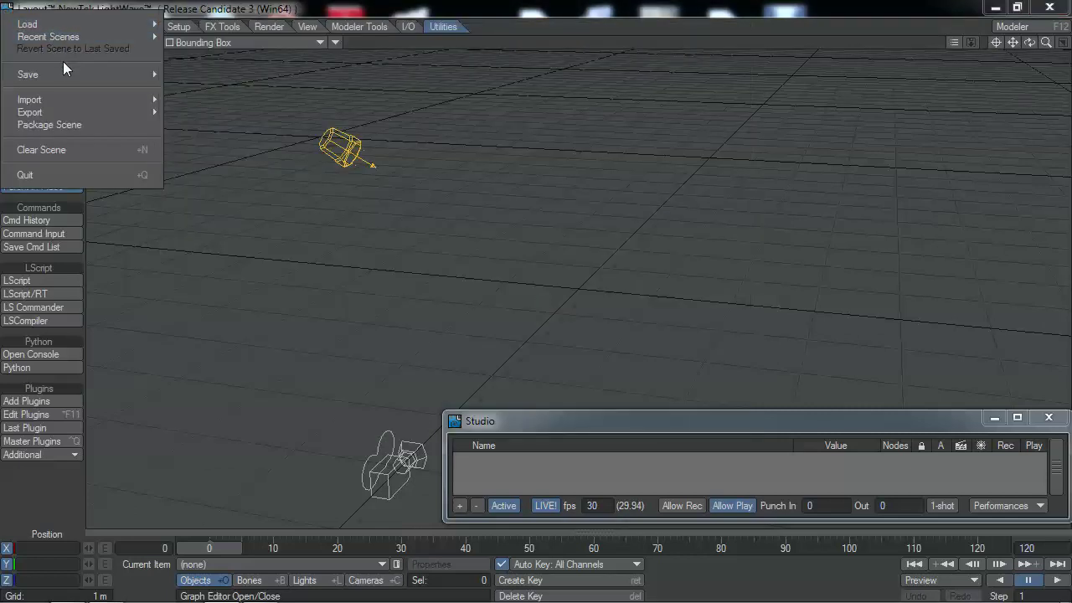
{"action": "mouse_move", "coordinate": [89, 28]}
{"action": "left_click", "coordinate": [203, 79]}
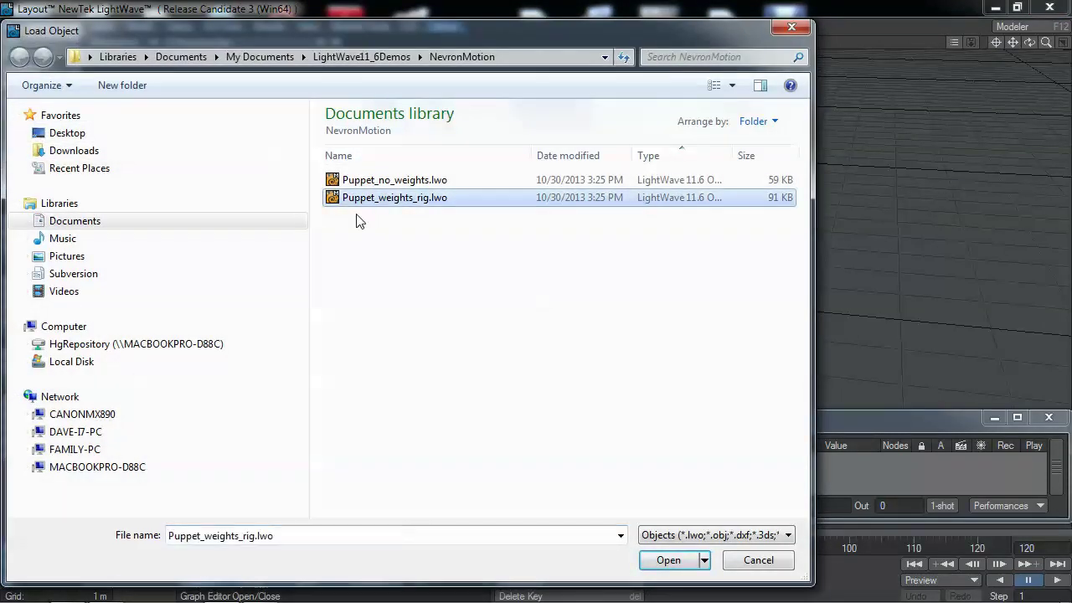
{"action": "left_click", "coordinate": [668, 561]}
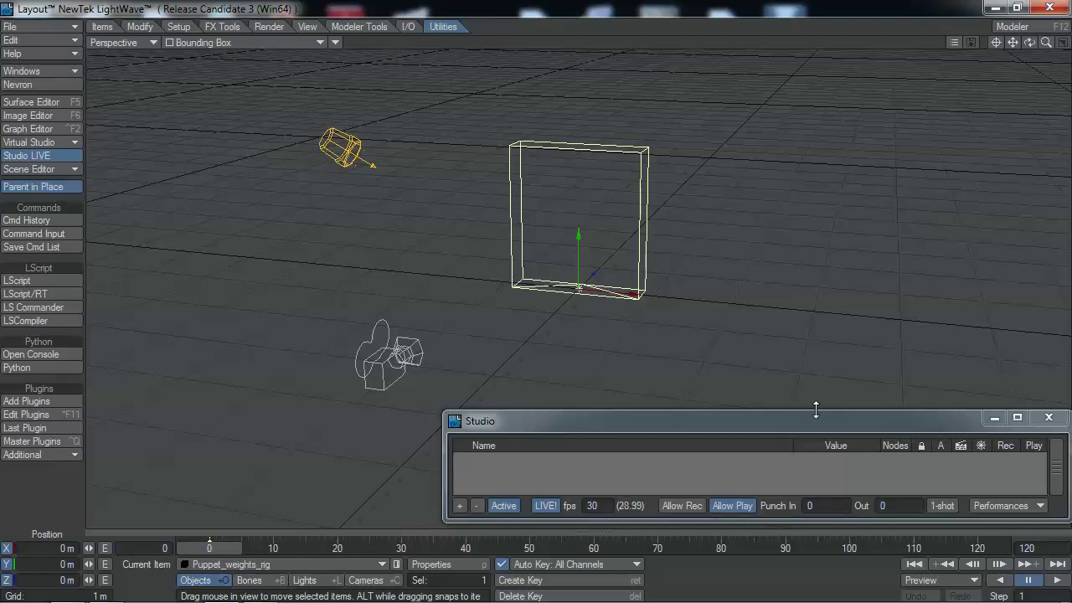
Step: Close the Studio window and display the puppet in Textured Shaded Solid mode
{"action": "left_click", "coordinate": [1049, 417]}
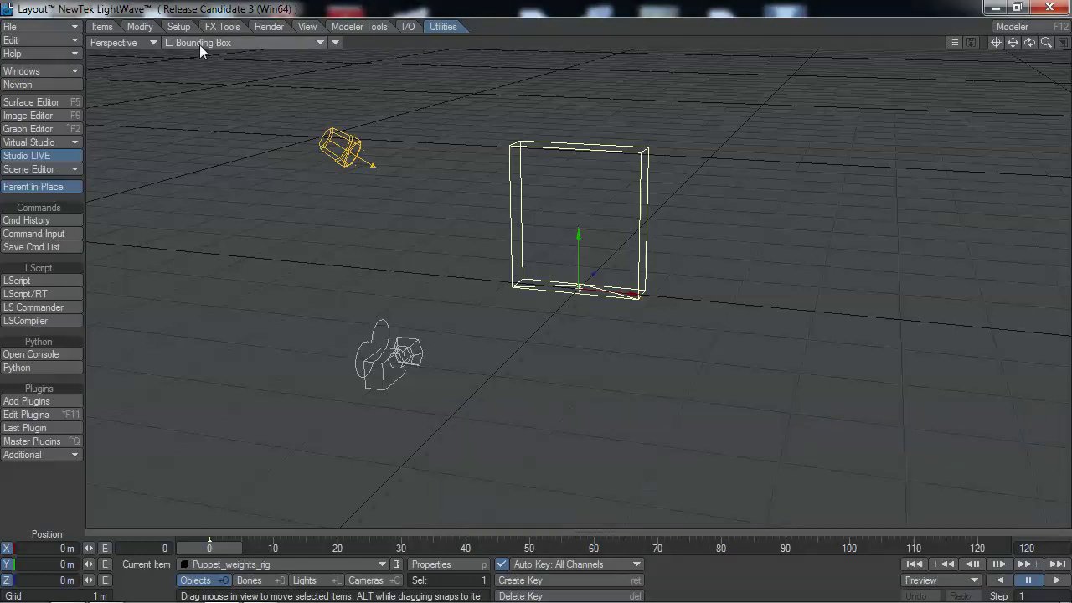
{"action": "left_click", "coordinate": [196, 42]}
{"action": "left_click", "coordinate": [207, 105]}
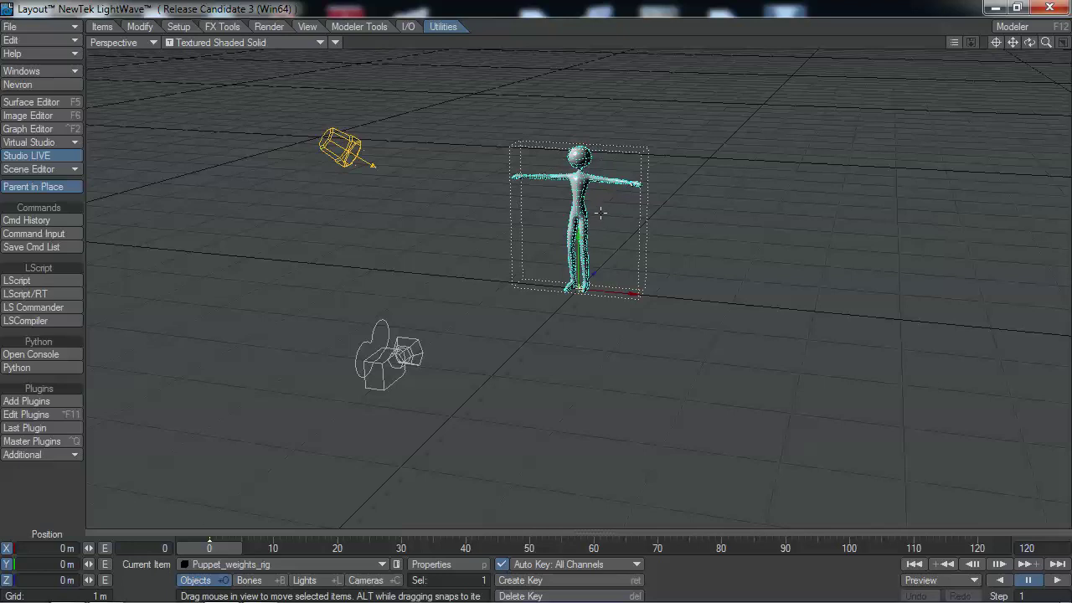
Step: In Setup with rotate mode, run Genoma Create Rig on the puppet and zoom in
{"action": "left_click", "coordinate": [232, 43]}
{"action": "left_click", "coordinate": [178, 26]}
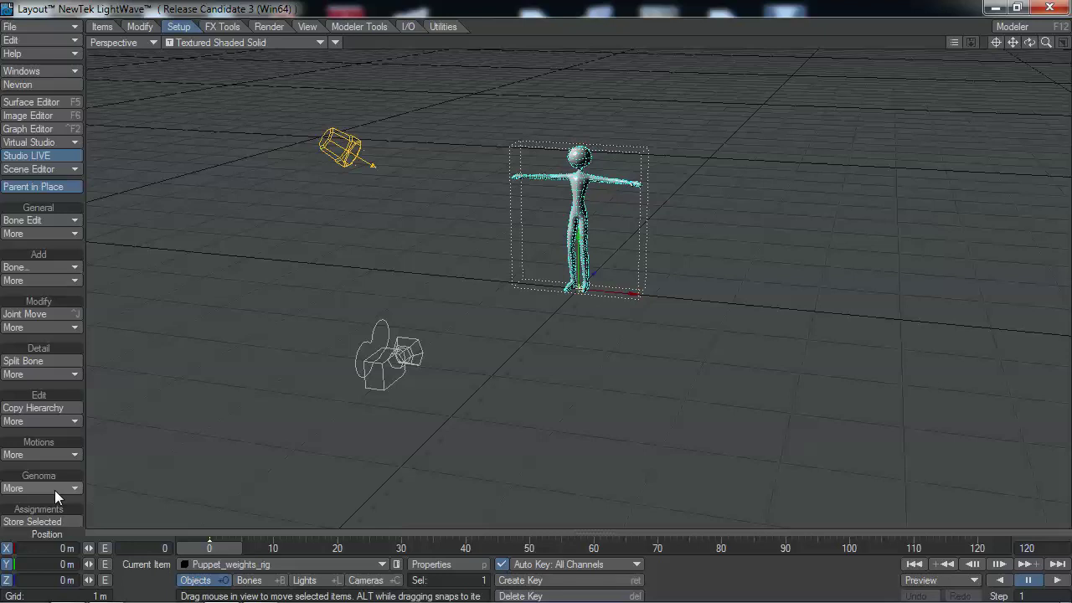
{"action": "key", "text": "y"}
{"action": "left_click", "coordinate": [32, 489]}
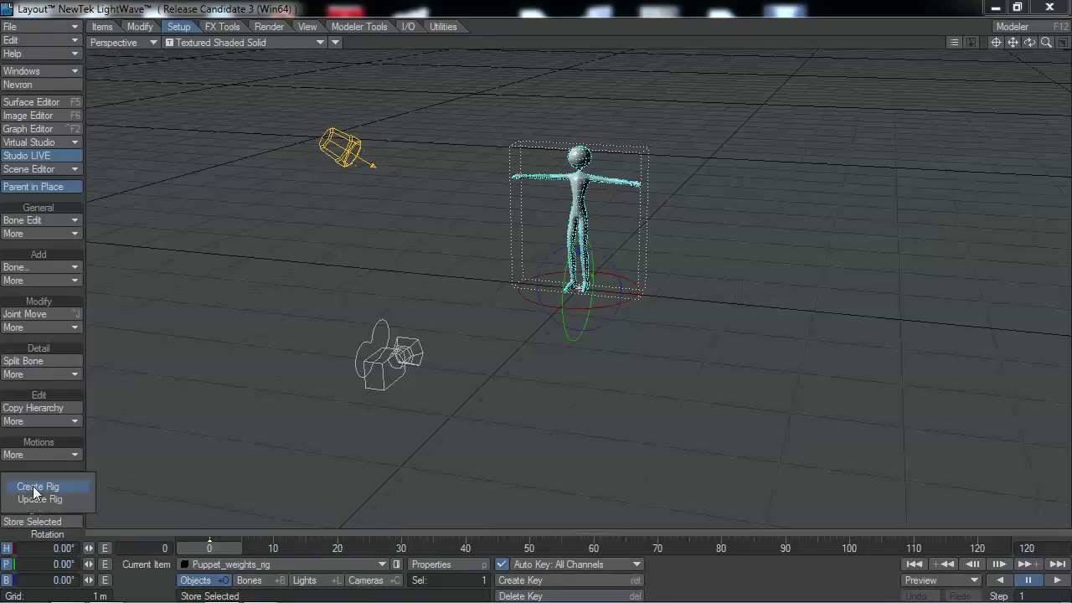
{"action": "left_click", "coordinate": [35, 488]}
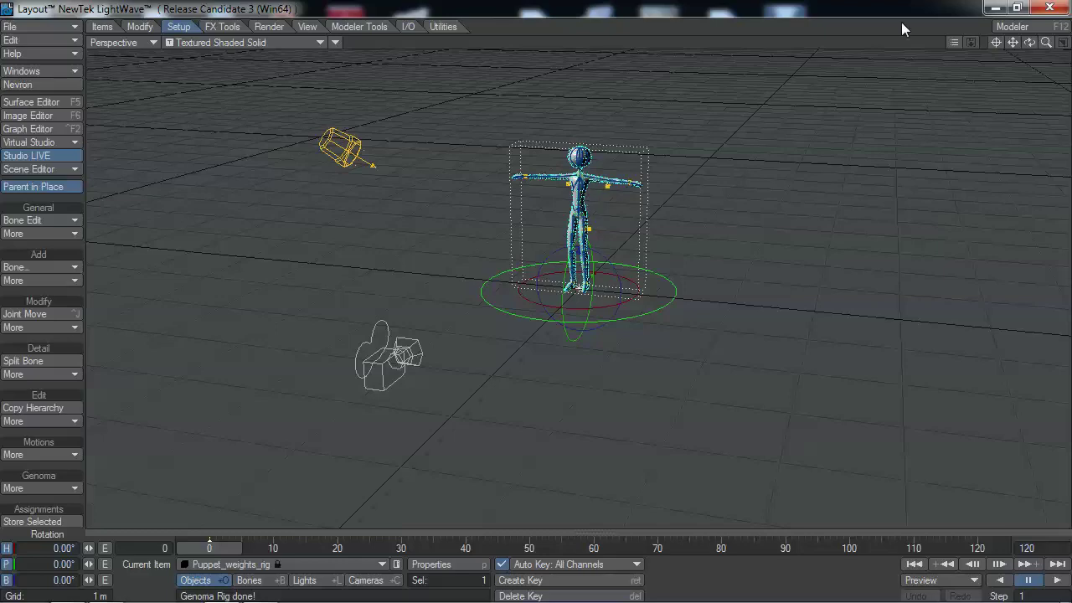
{"action": "left_click_drag", "start_coordinate": [1047, 48], "coordinate": [844, 166]}
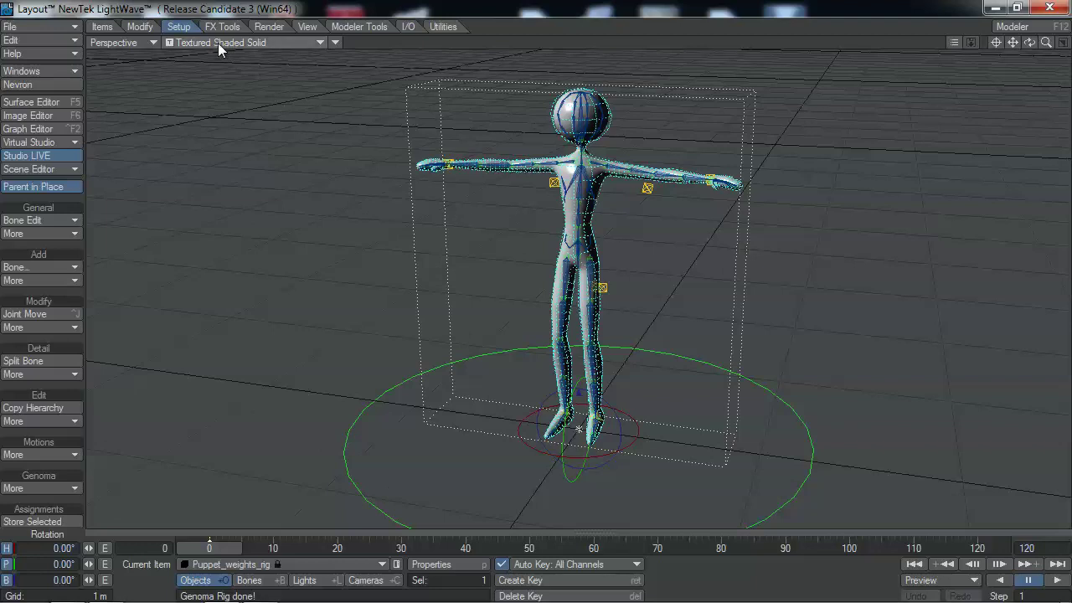
Step: Save the scene as 'puppet guy created rig.lws'
{"action": "left_click", "coordinate": [38, 26]}
{"action": "mouse_move", "coordinate": [96, 76]}
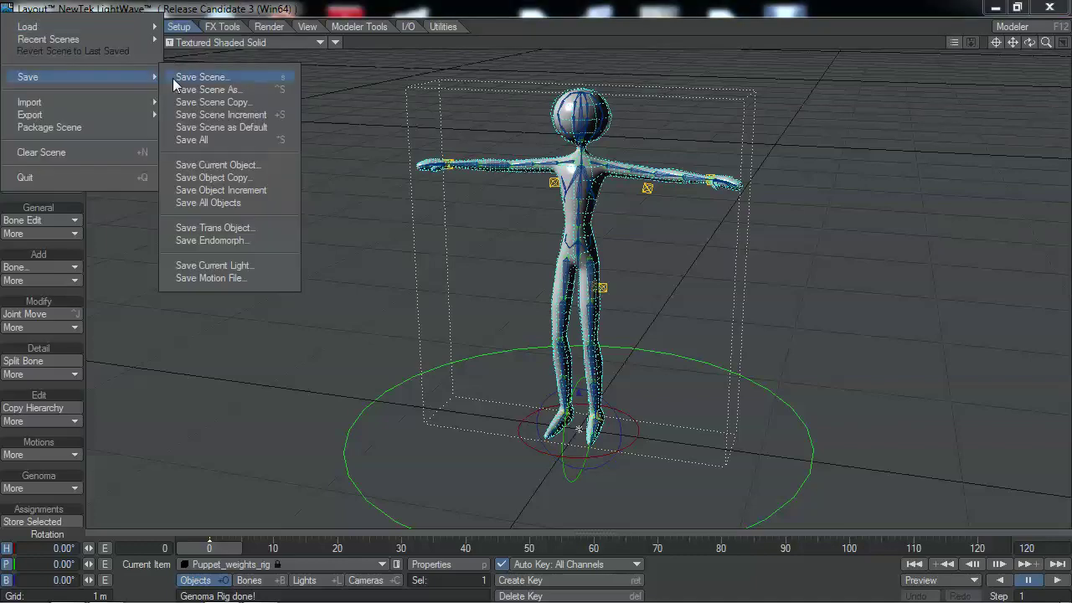
{"action": "left_click", "coordinate": [198, 89]}
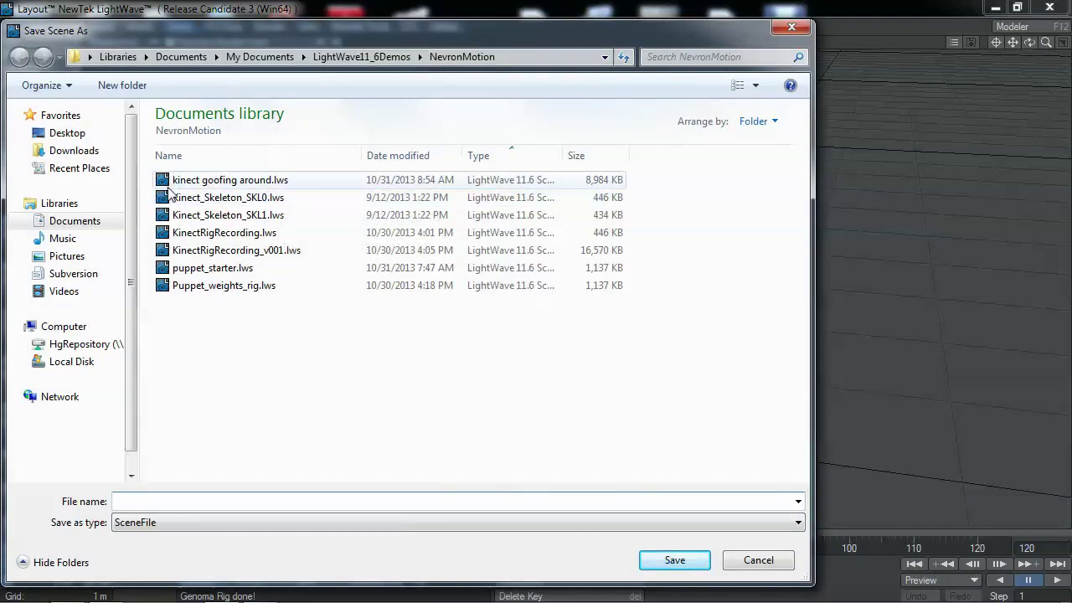
{"action": "type", "text": "puppet guy"}
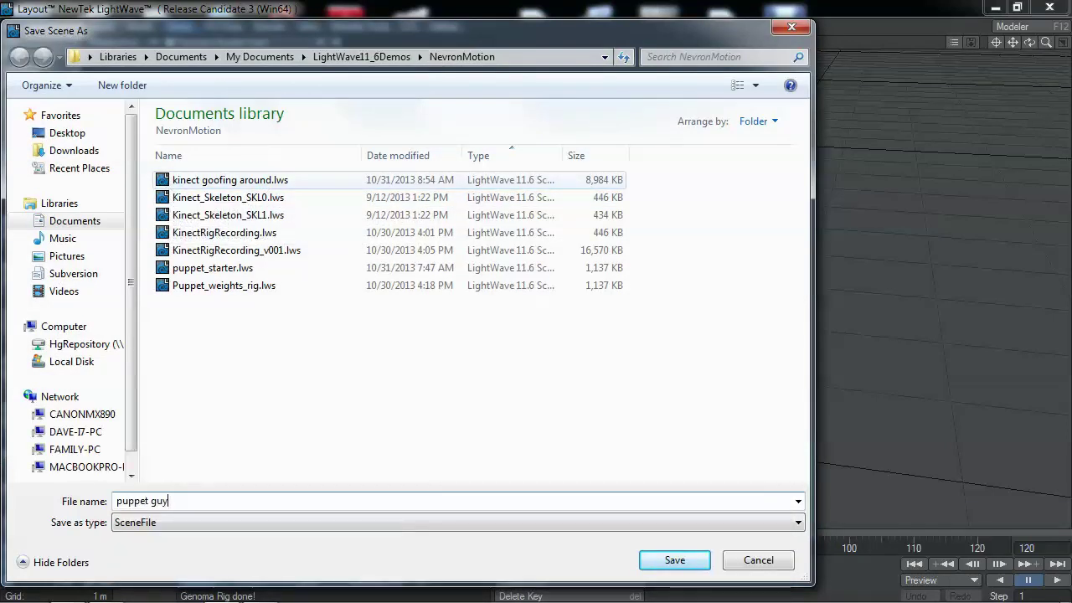
{"action": "type", "text": " created rig"}
{"action": "key", "text": "Return"}
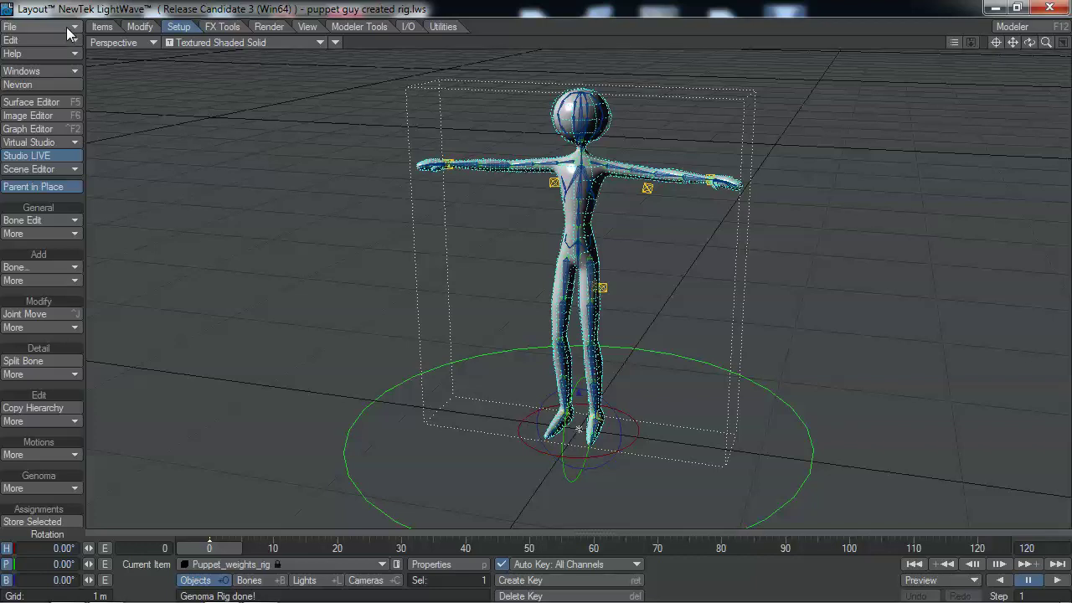
Step: Load all skeleton items from 'kinect goofing around.lws' into the scene
{"action": "left_click", "coordinate": [65, 30]}
{"action": "mouse_move", "coordinate": [67, 28]}
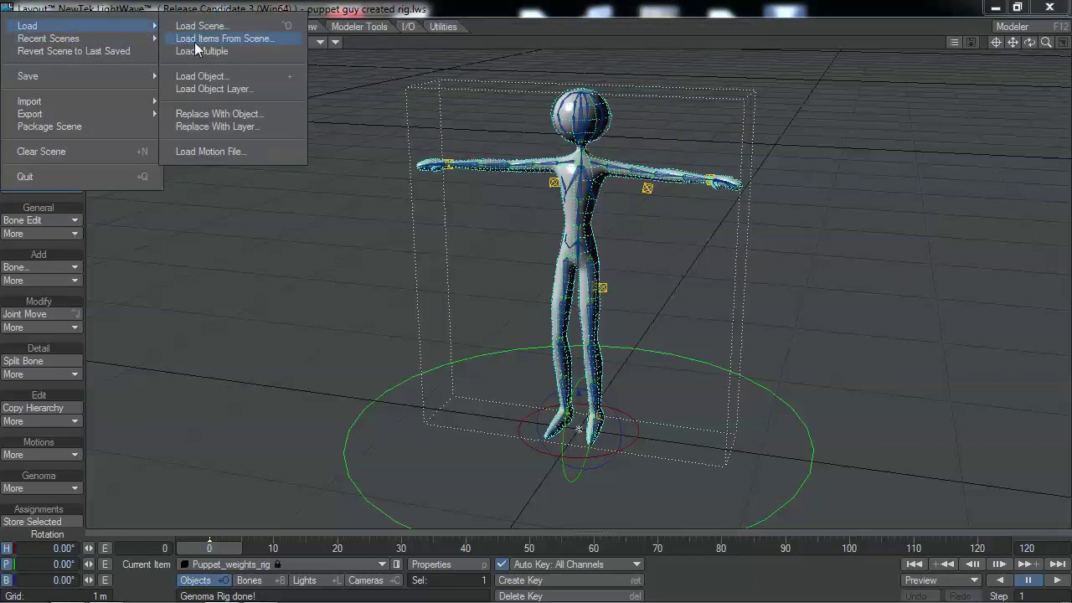
{"action": "left_click", "coordinate": [198, 40]}
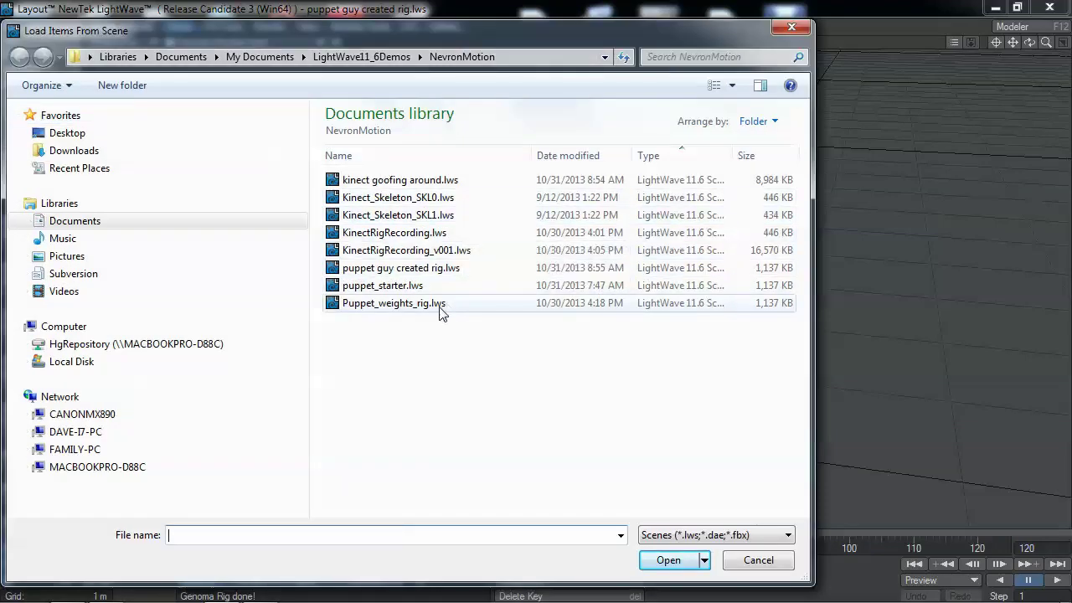
{"action": "left_click", "coordinate": [387, 180]}
{"action": "left_click", "coordinate": [675, 561]}
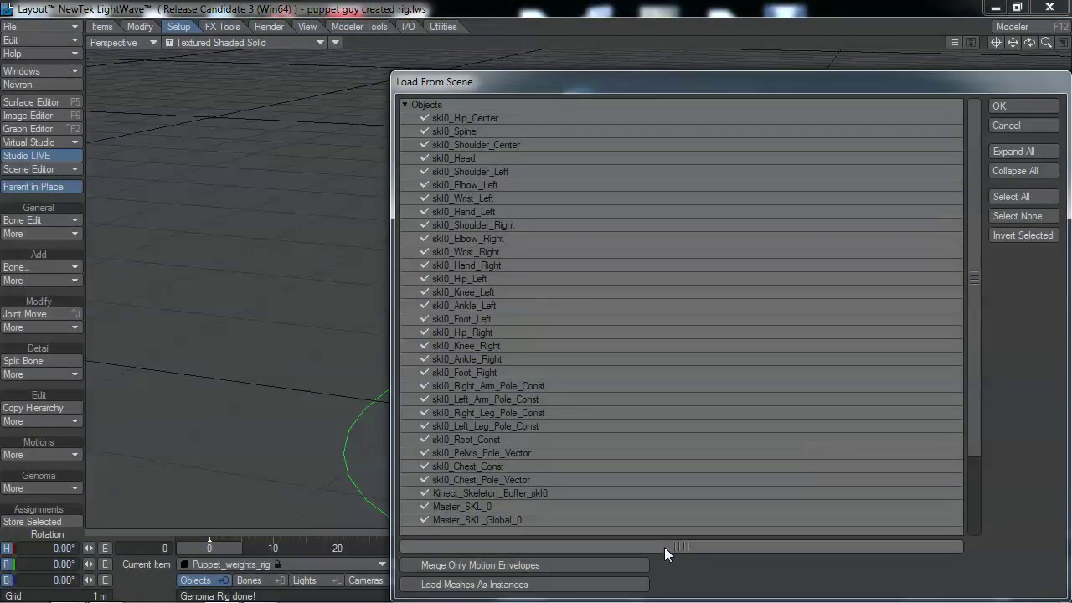
{"action": "left_click", "coordinate": [999, 102]}
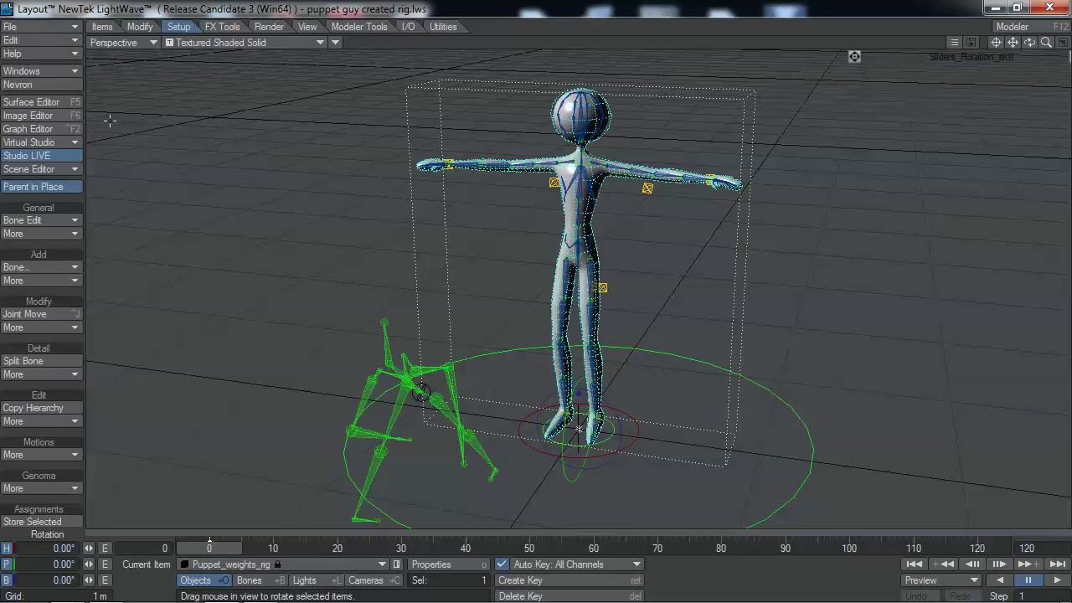
Step: Open the Virtual Studio window, turn LIVE off, and switch the motion items to take 1
{"action": "left_click", "coordinate": [50, 143]}
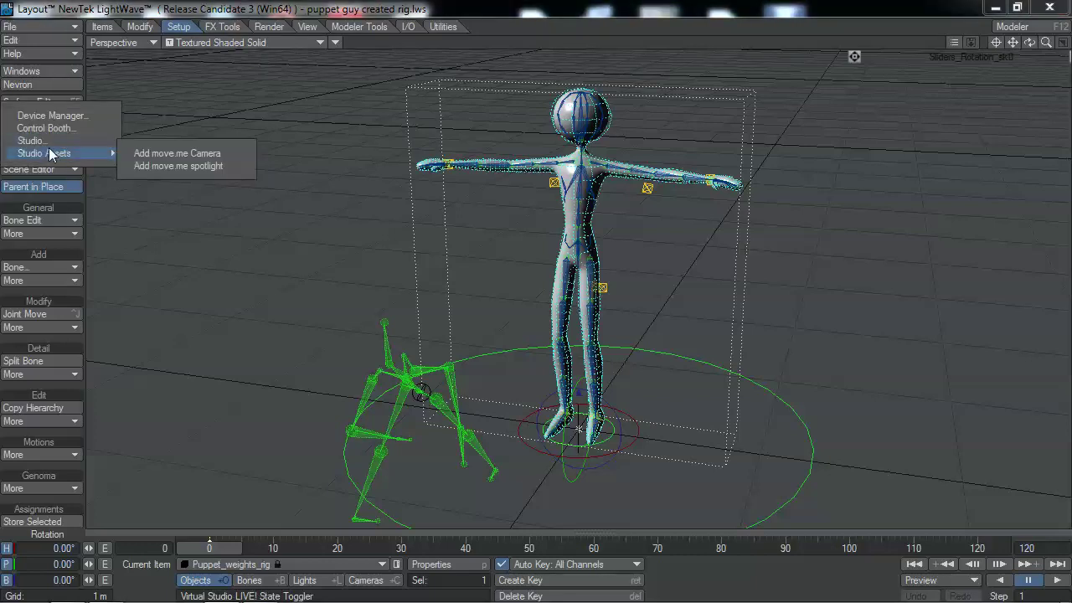
{"action": "left_click", "coordinate": [38, 138]}
{"action": "left_click", "coordinate": [545, 506]}
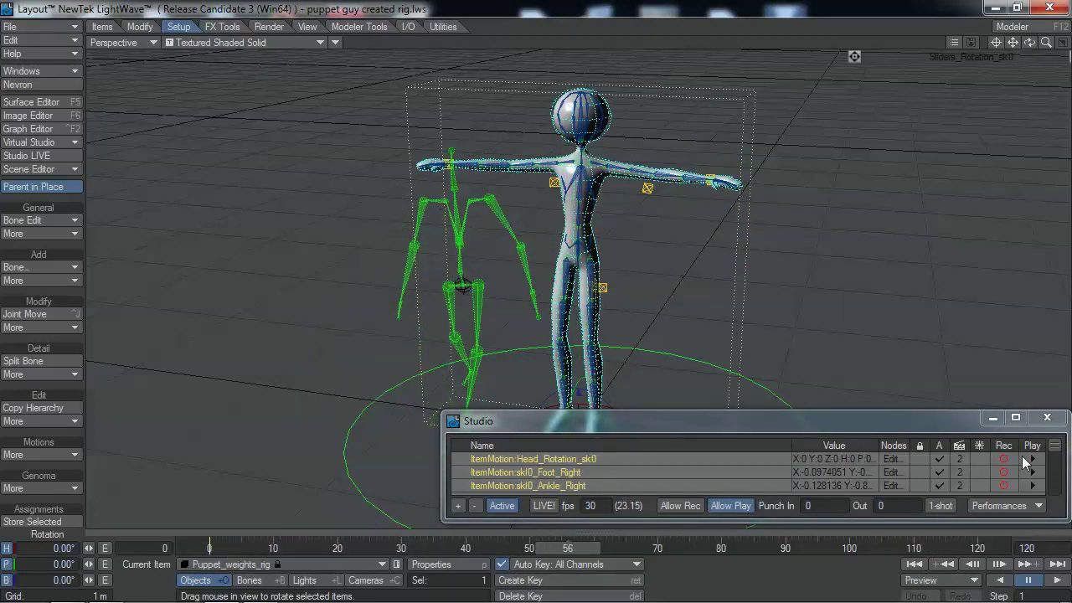
{"action": "left_click_drag", "start_coordinate": [1055, 461], "coordinate": [1065, 490]}
{"action": "scroll", "coordinate": [1065, 490], "scroll_direction": "up", "scroll_amount": 2}
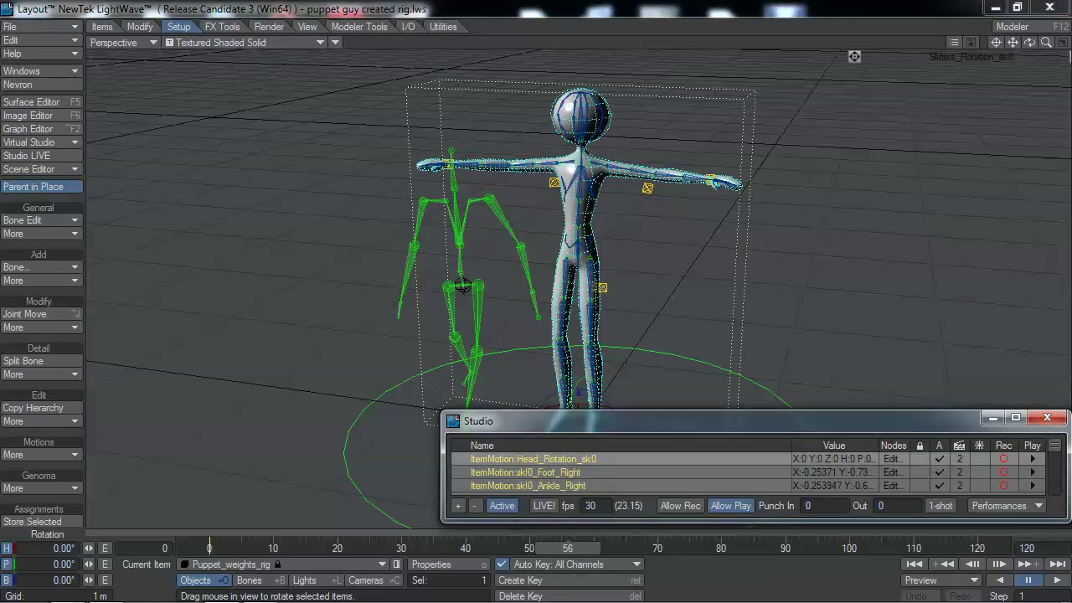
{"action": "left_click_drag", "start_coordinate": [1056, 453], "coordinate": [1064, 517]}
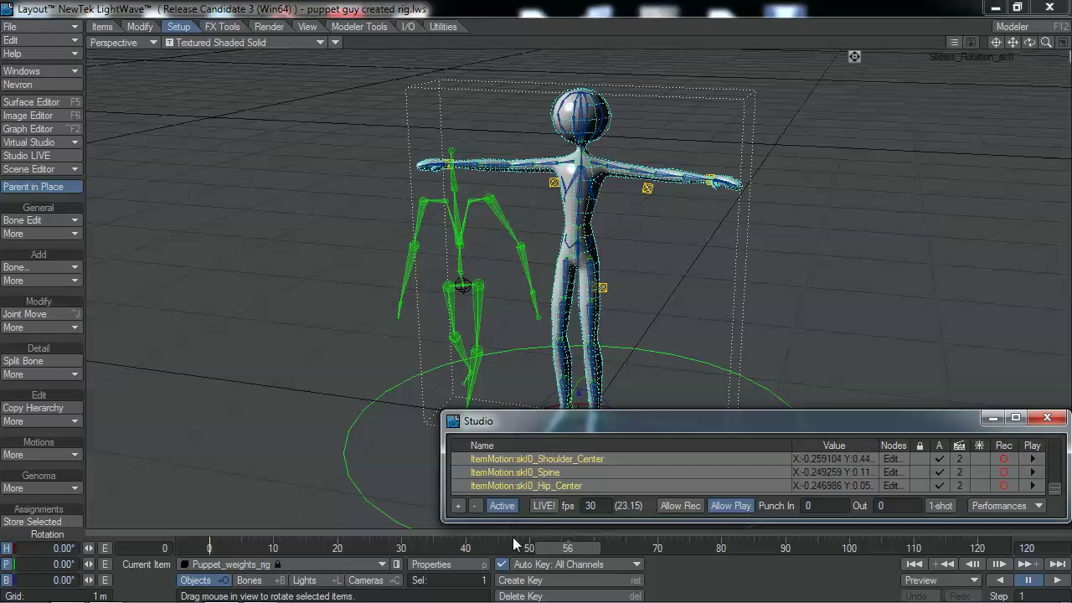
{"action": "left_click", "coordinate": [959, 449]}
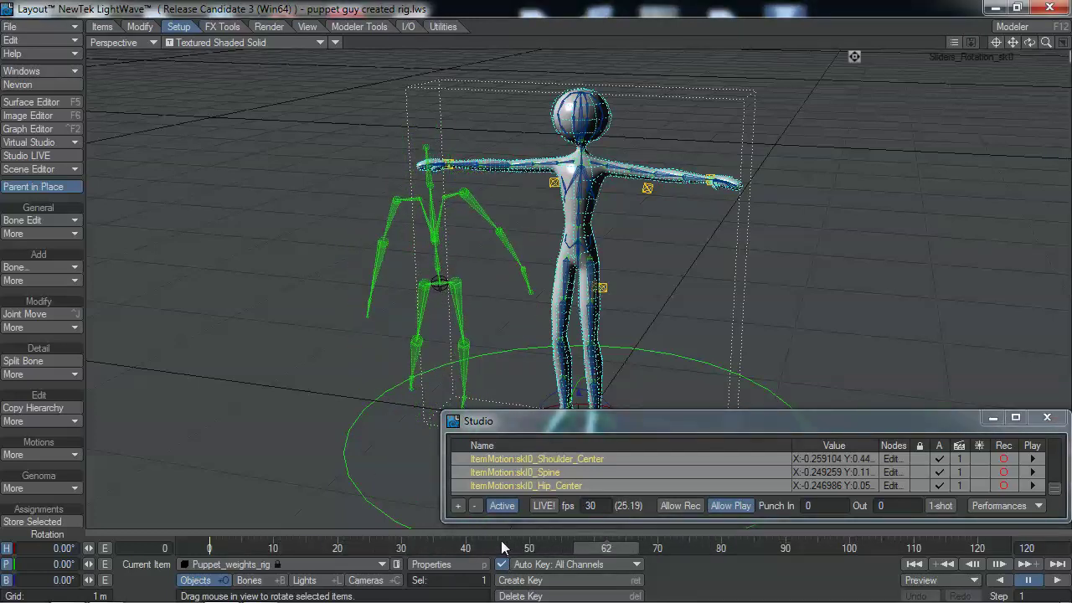
Step: Open NevronMotion Retarget from the master plugins and activate Studio to snap the skeleton on
{"action": "left_click", "coordinate": [437, 26]}
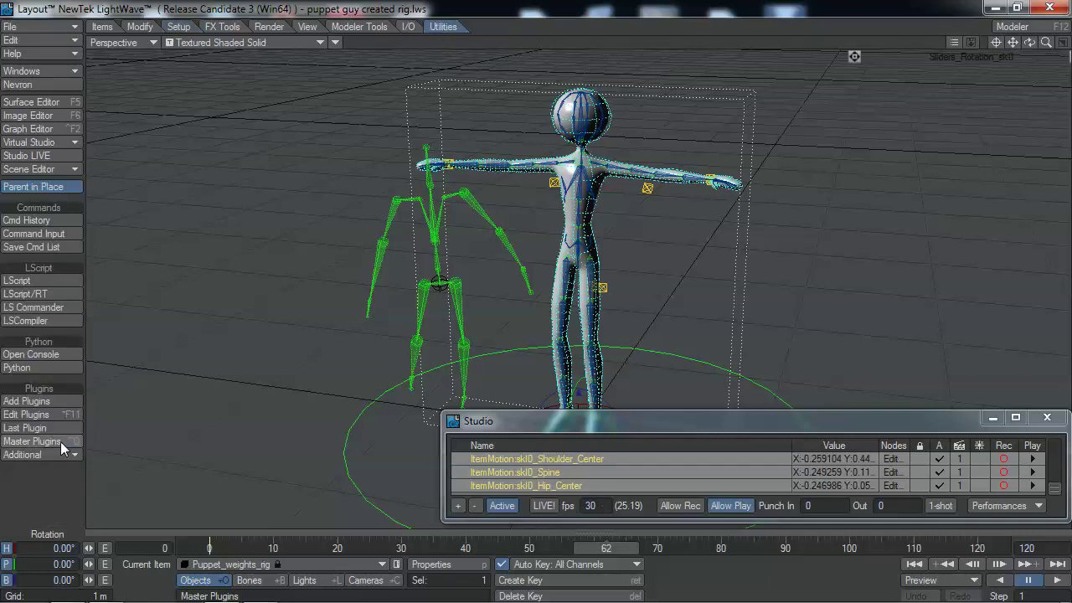
{"action": "left_click", "coordinate": [32, 442]}
{"action": "double_click", "coordinate": [341, 135]}
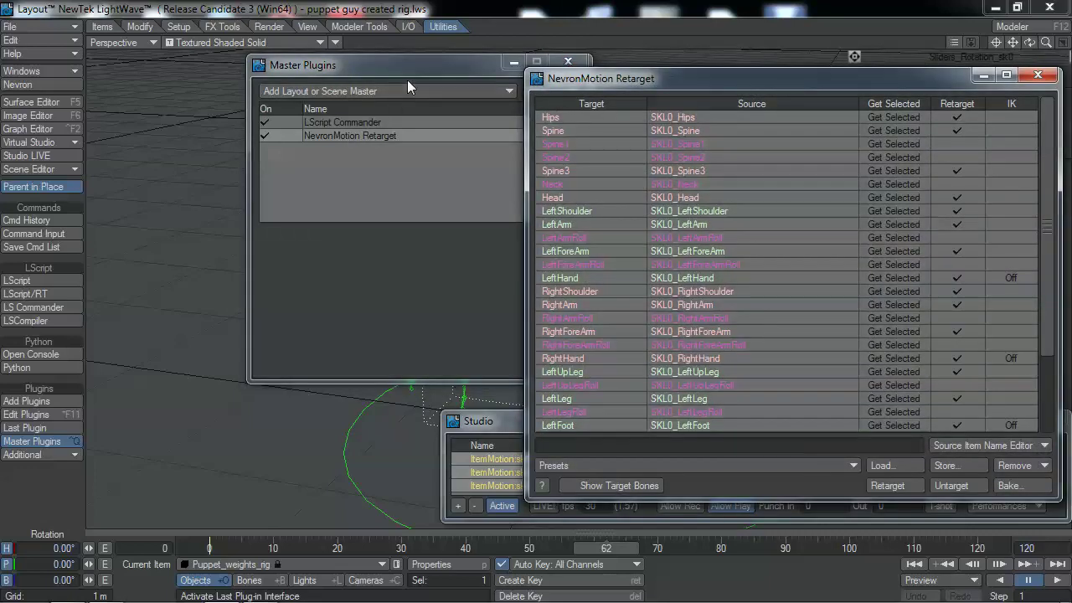
{"action": "left_click_drag", "start_coordinate": [359, 66], "coordinate": [184, 173]}
{"action": "left_click", "coordinate": [393, 166]}
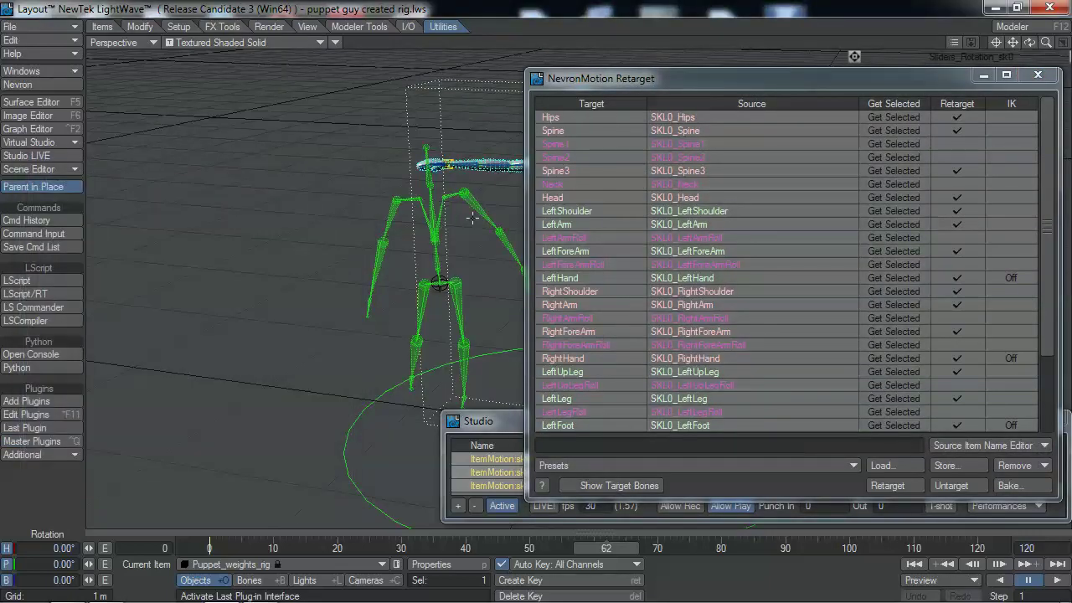
{"action": "left_click_drag", "start_coordinate": [623, 86], "coordinate": [788, 112]}
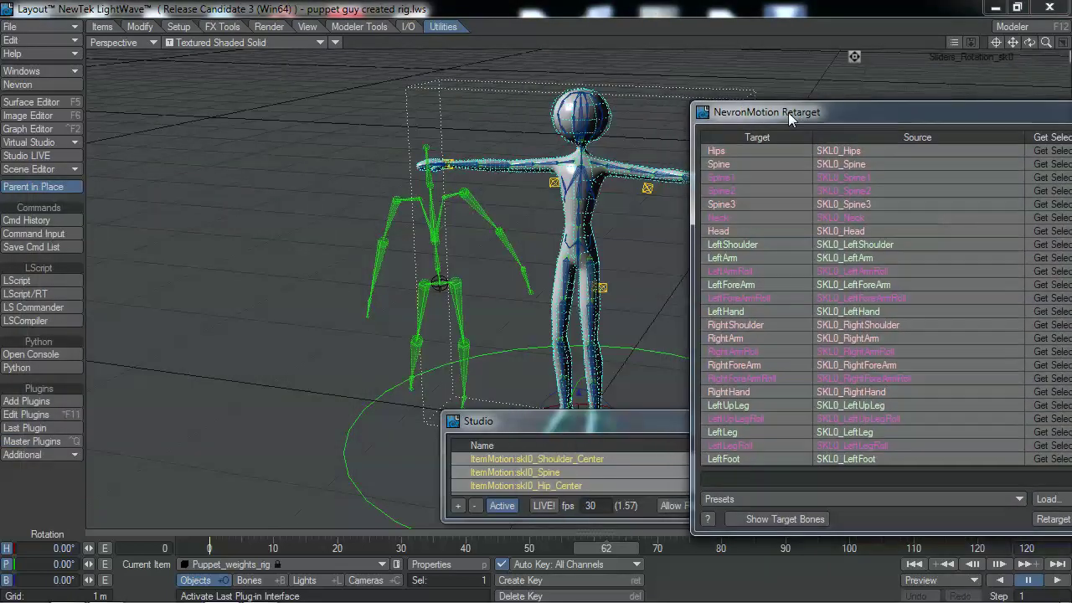
{"action": "left_click", "coordinate": [498, 506]}
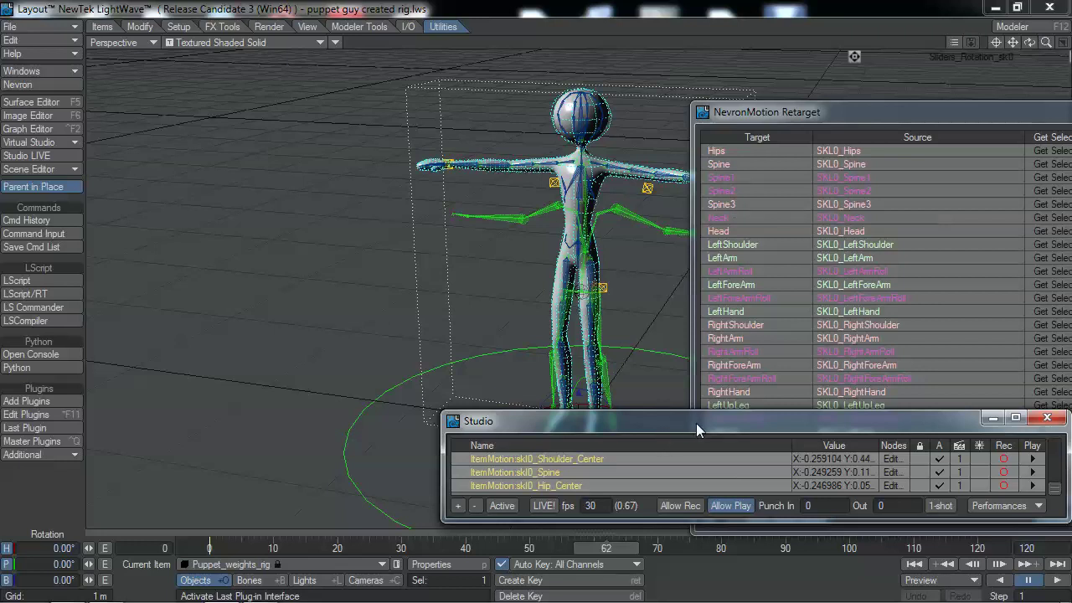
{"action": "mouse_move", "coordinate": [697, 426]}
{"action": "left_mouse_down"}
{"action": "mouse_move", "coordinate": [716, 446]}
{"action": "mouse_move", "coordinate": [690, 424]}
{"action": "left_mouse_up"}
{"action": "left_click_drag", "start_coordinate": [760, 117], "coordinate": [115, 103]}
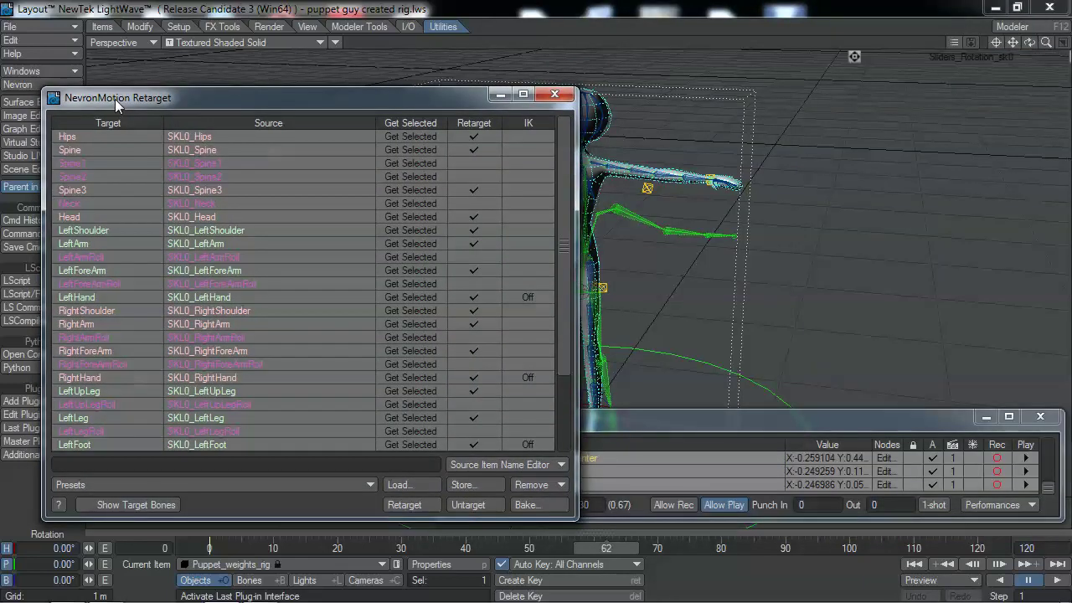
Step: Apply the Kinect Player 0 preset, retarget SKL0 onto the control rig, and close Retarget
{"action": "left_click", "coordinate": [242, 485]}
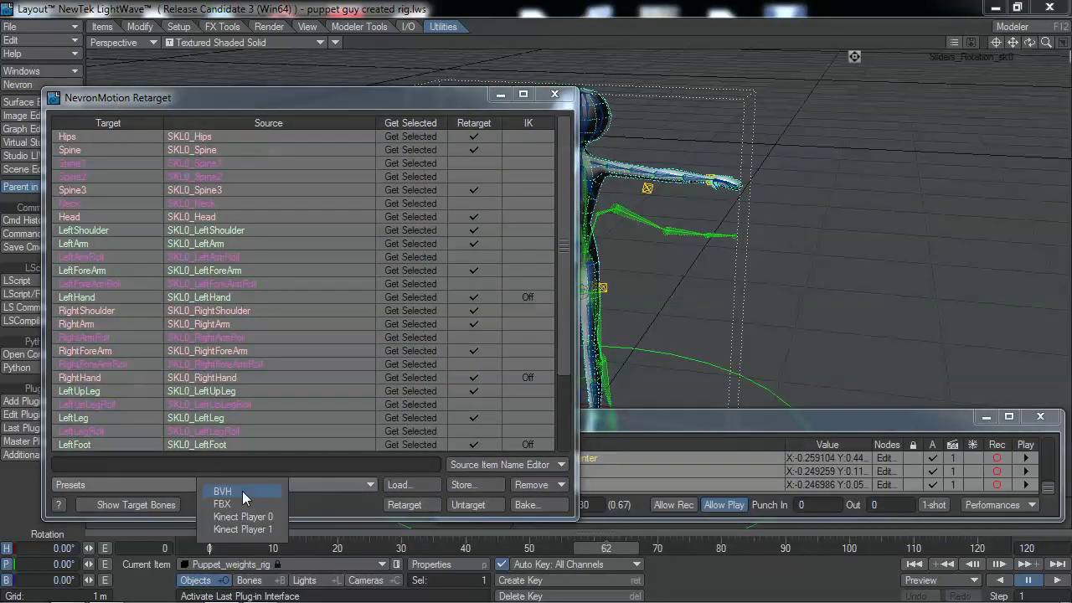
{"action": "left_click", "coordinate": [247, 515]}
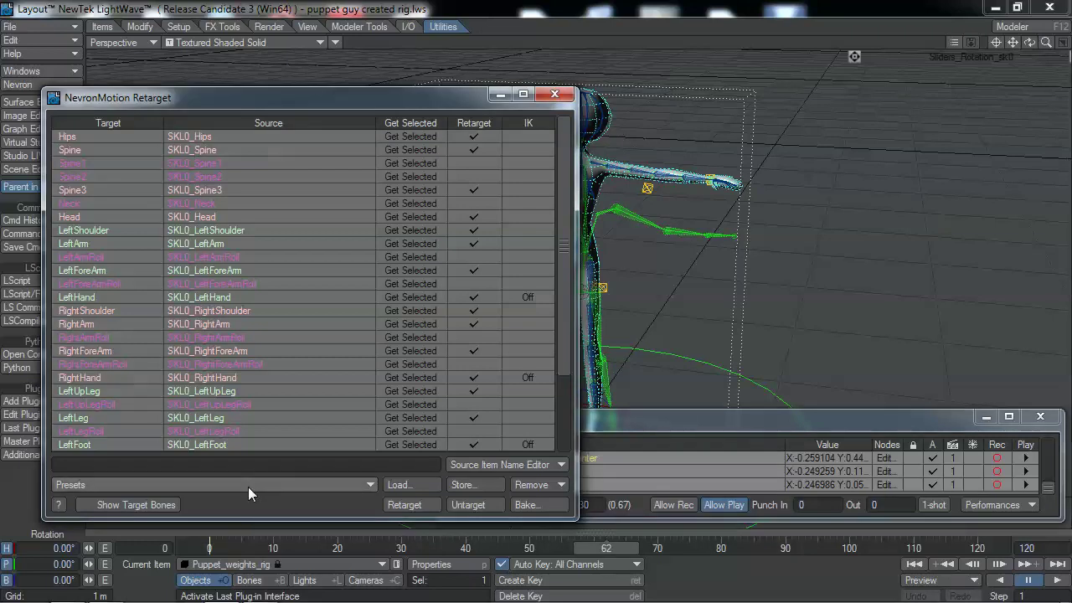
{"action": "left_click", "coordinate": [248, 491]}
{"action": "left_click", "coordinate": [247, 486]}
{"action": "left_click", "coordinate": [243, 486]}
{"action": "left_click", "coordinate": [242, 505]}
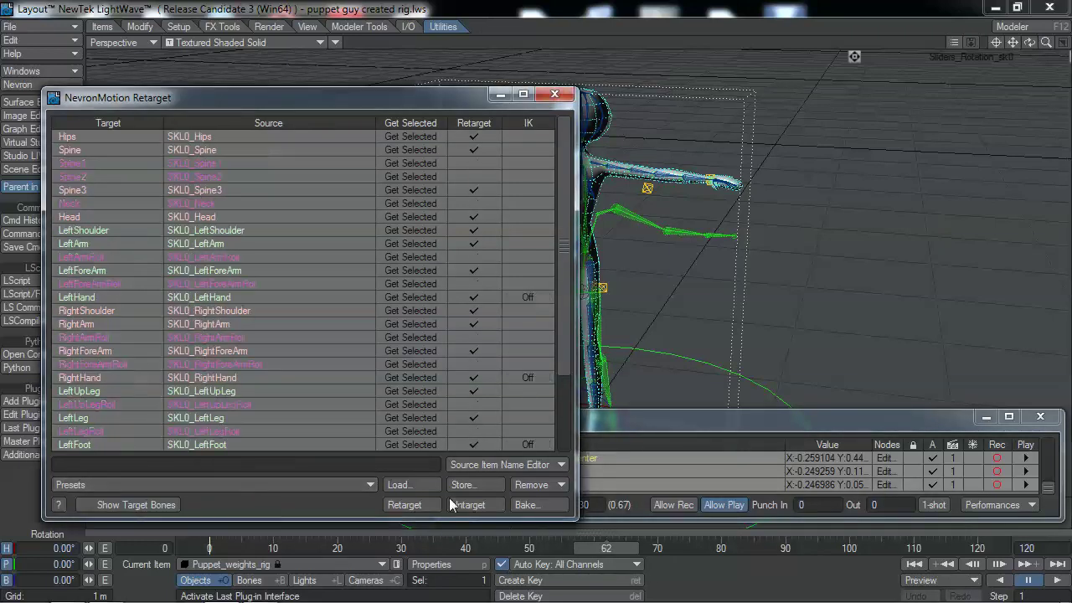
{"action": "left_click", "coordinate": [403, 504]}
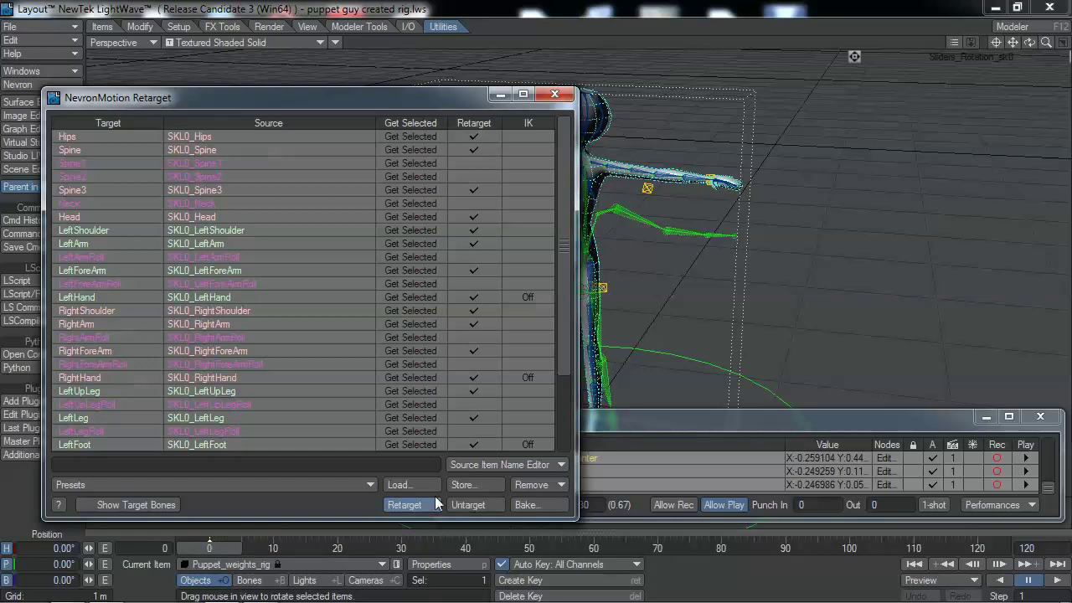
{"action": "left_click", "coordinate": [555, 94]}
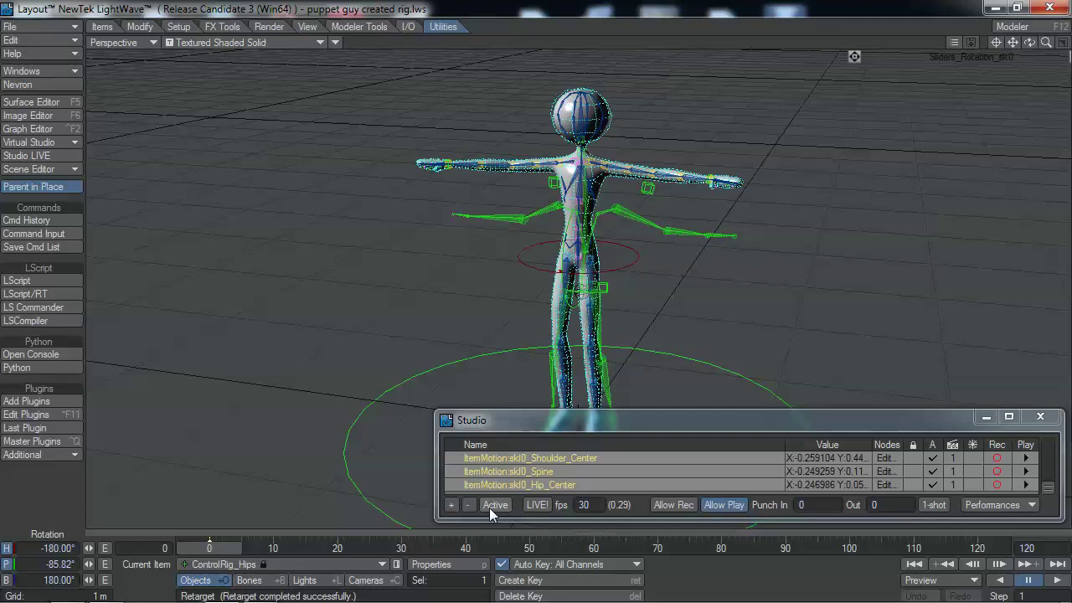
Step: Activate the Studio motion feed on the rig and play back the animation
{"action": "left_click", "coordinate": [492, 505]}
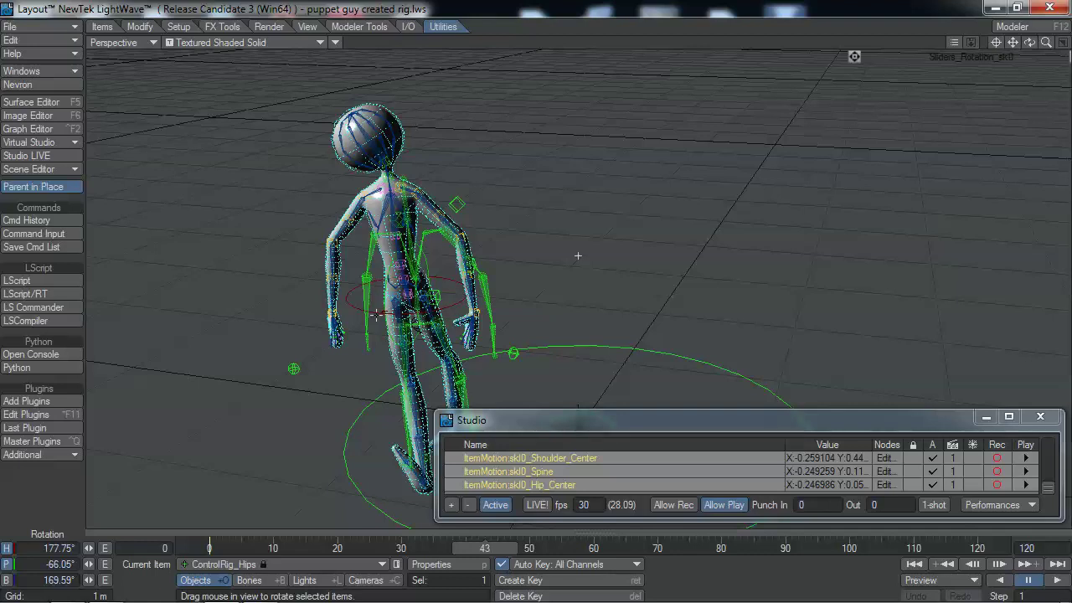
{"action": "key", "text": "space"}
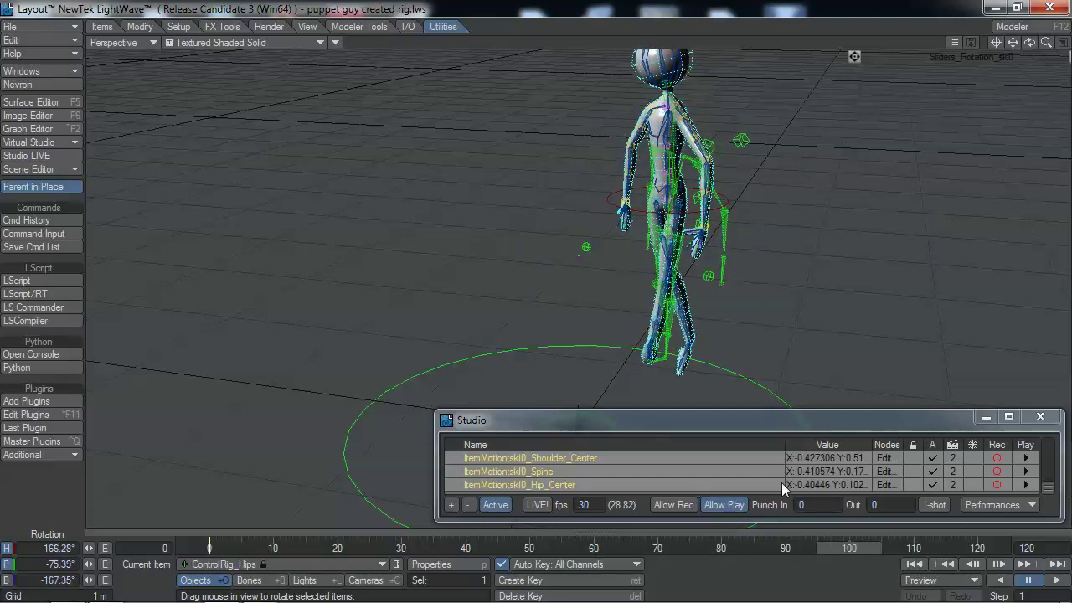
Step: Start new take 3 with LIVE and Allow Rec enabled, and set the end frame to 400
{"action": "left_click", "coordinate": [950, 455]}
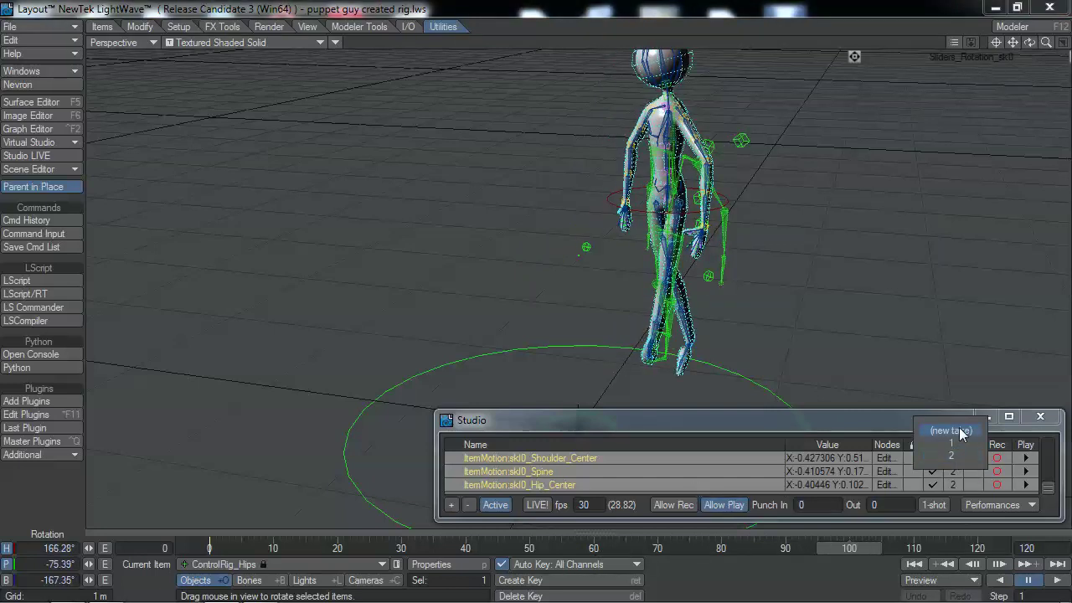
{"action": "left_click", "coordinate": [955, 431]}
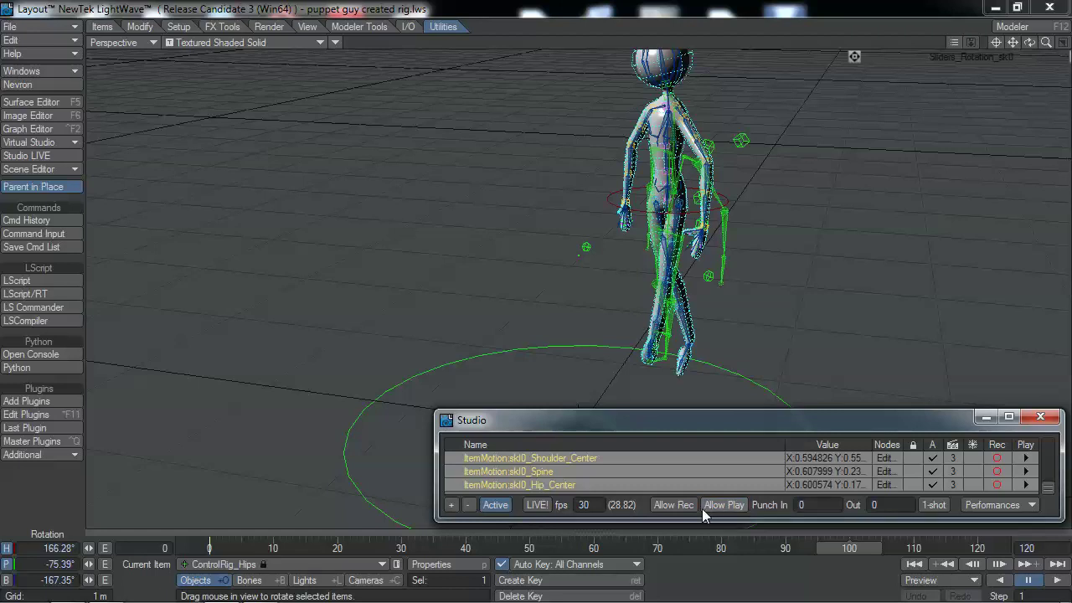
{"action": "left_click", "coordinate": [536, 505]}
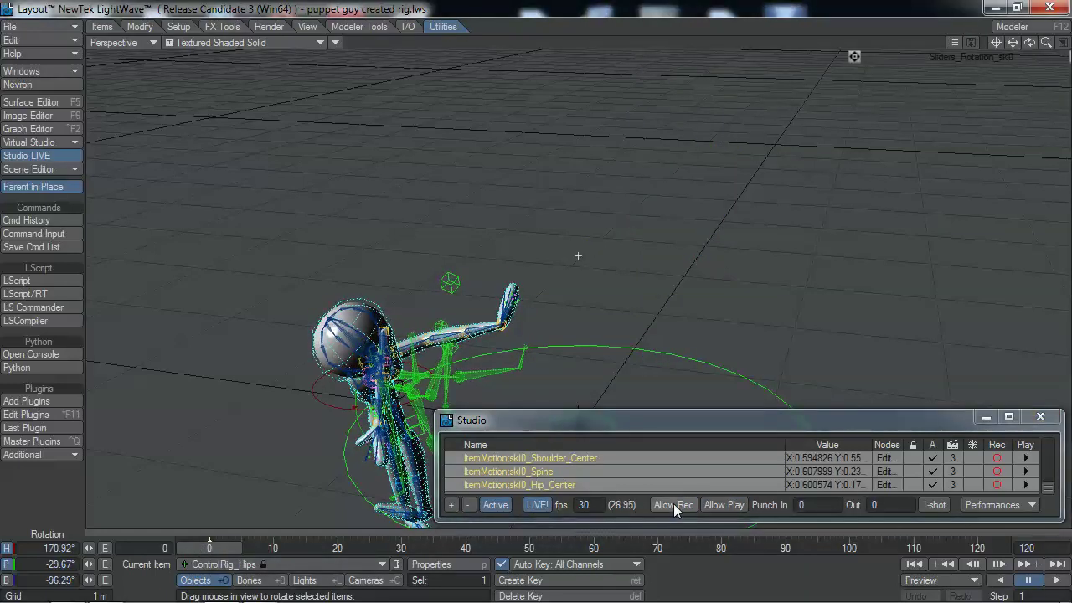
{"action": "left_click", "coordinate": [674, 505]}
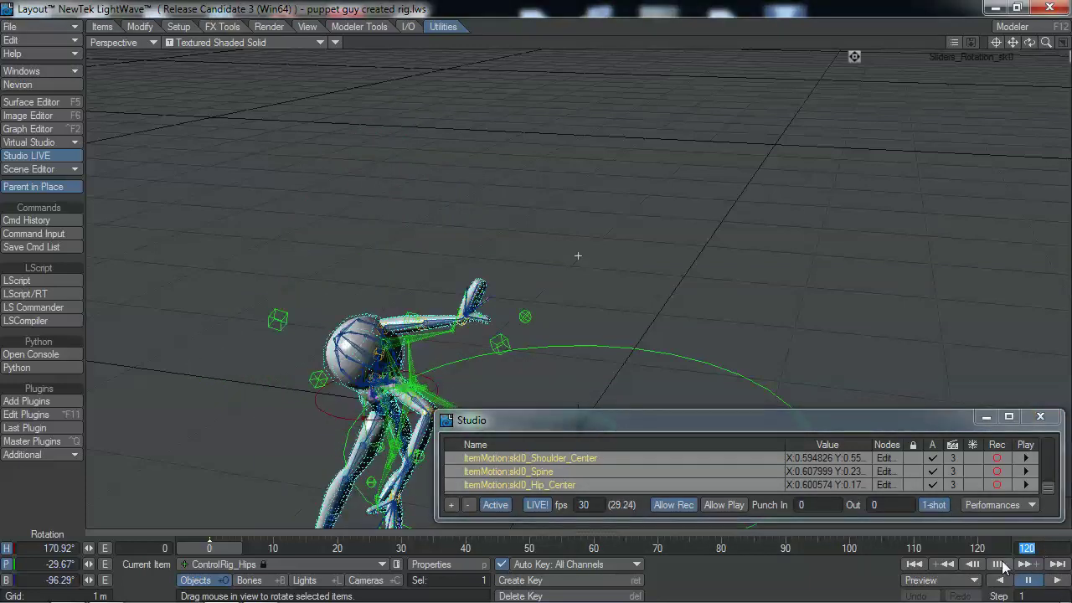
{"action": "double_click", "coordinate": [1029, 548]}
{"action": "type", "text": "400"}
{"action": "key", "text": "Return"}
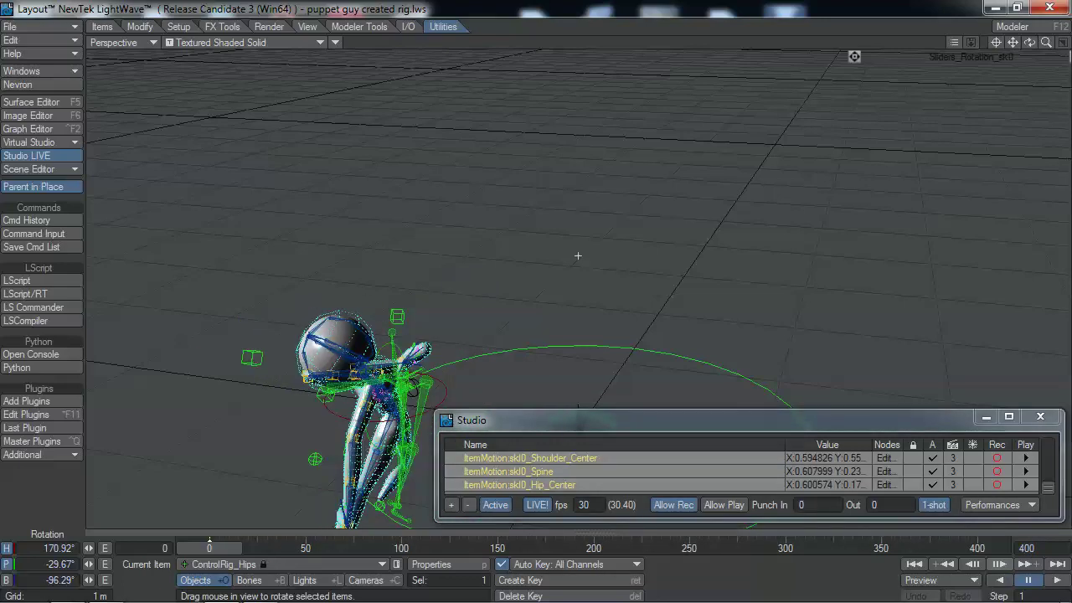
Step: Record the take during playback, then turn LIVE off, enable Allow Play, and close Studio
{"action": "left_click", "coordinate": [1056, 581]}
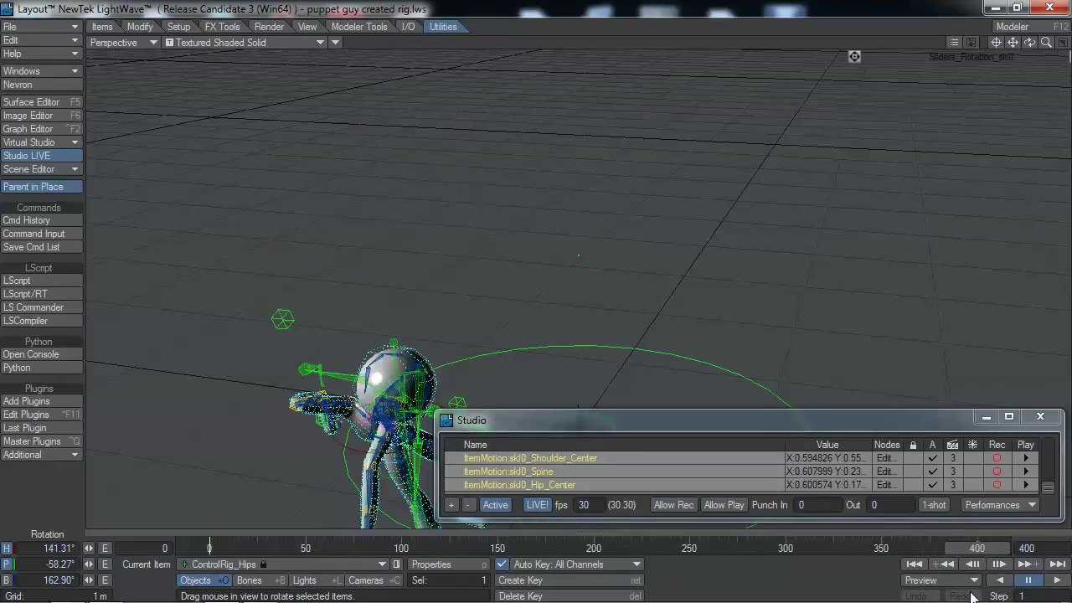
{"action": "left_click", "coordinate": [537, 505]}
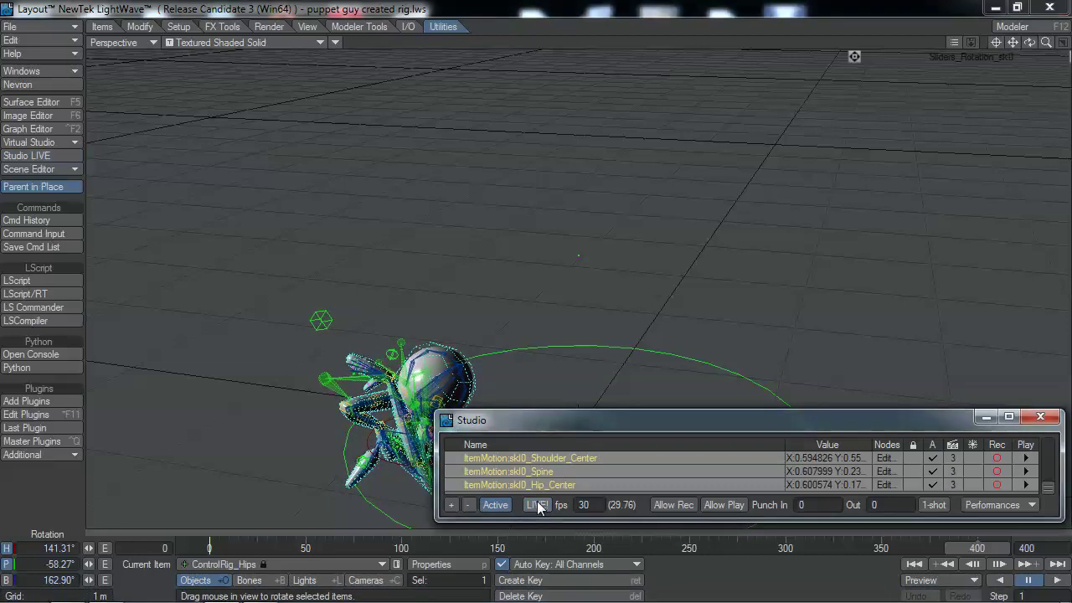
{"action": "left_click", "coordinate": [724, 505]}
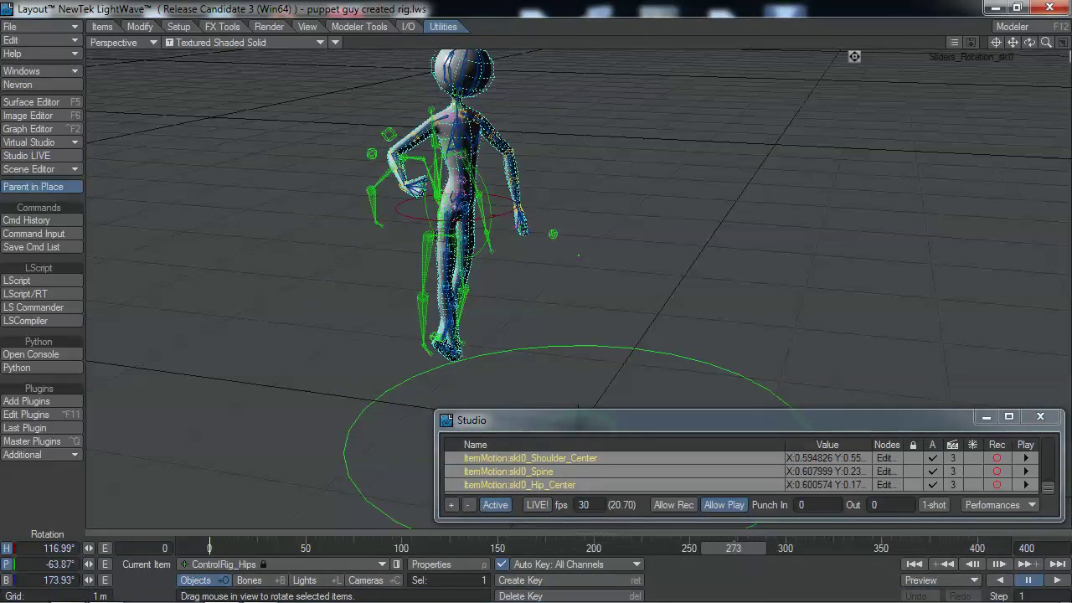
{"action": "left_click", "coordinate": [495, 507]}
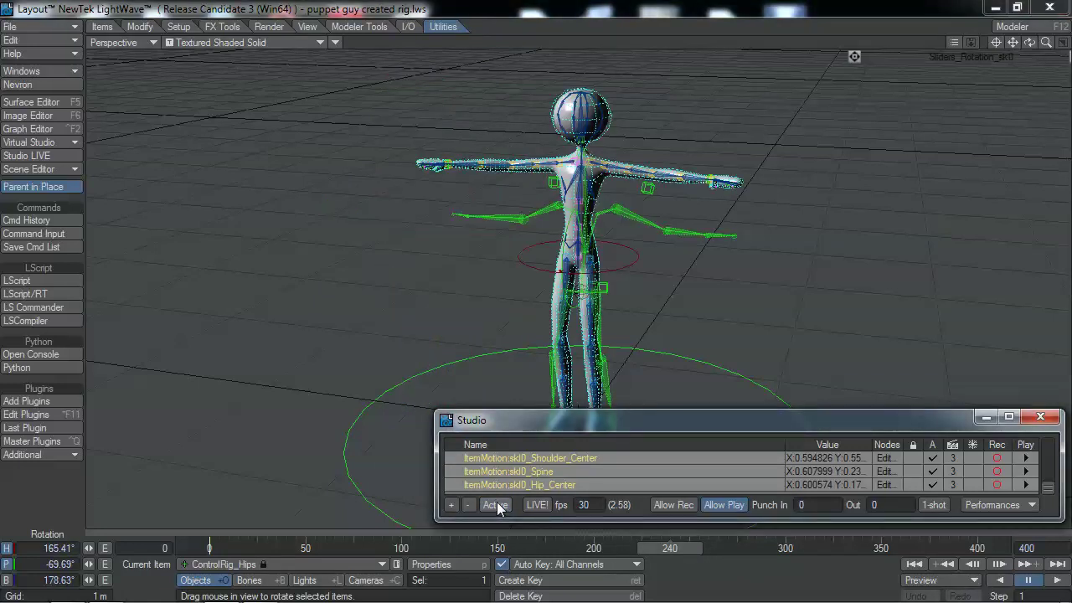
{"action": "left_click", "coordinate": [499, 506]}
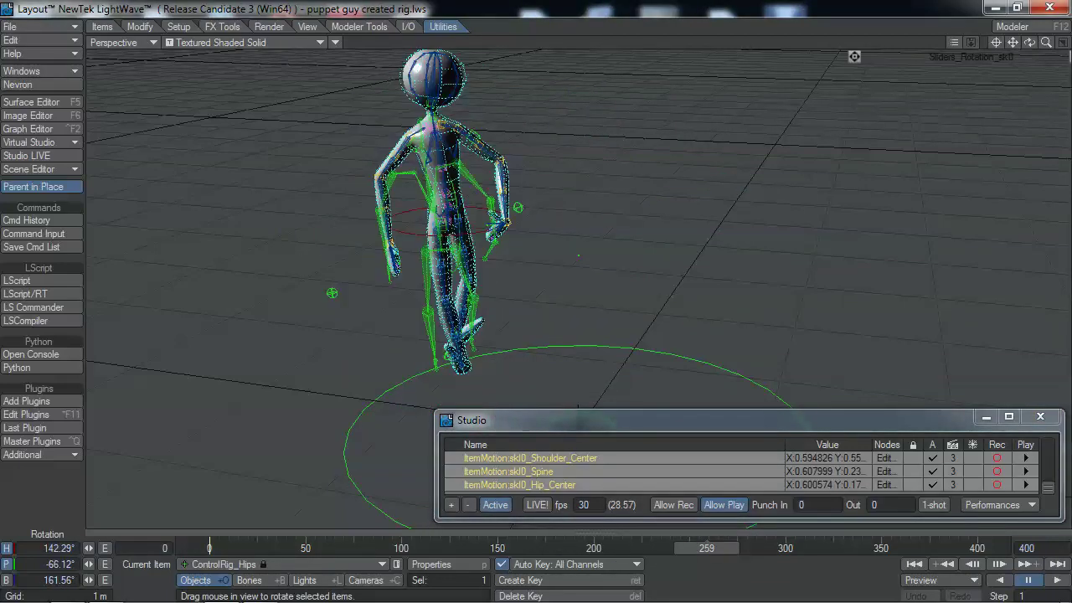
{"action": "left_click", "coordinate": [1040, 418]}
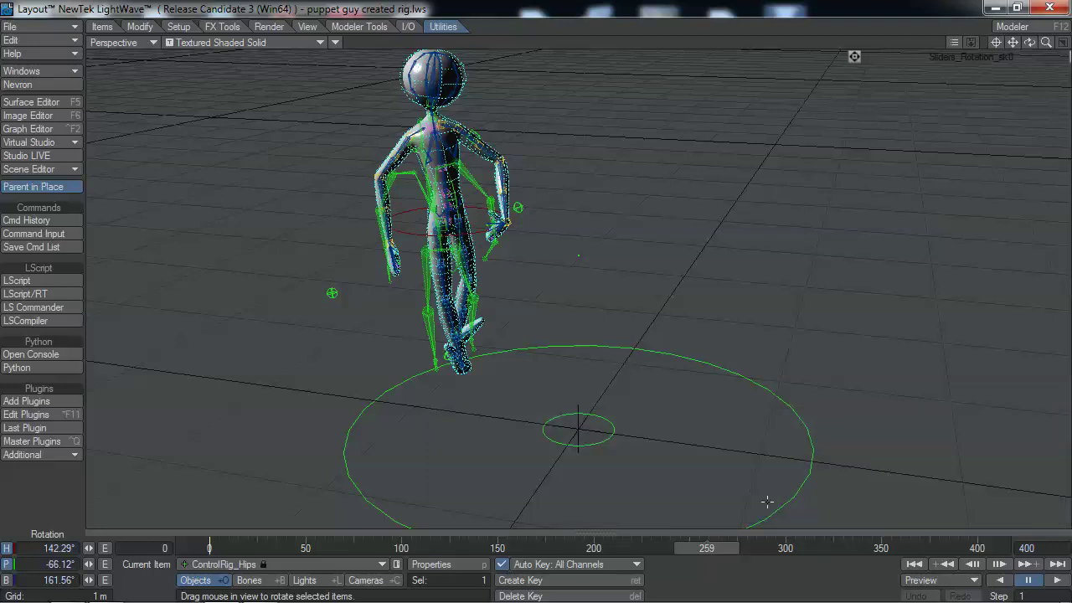
Step: Save the scene as 'puppet guy retargeted and 3 takes.lws'
{"action": "left_click", "coordinate": [63, 28]}
{"action": "mouse_move", "coordinate": [59, 32]}
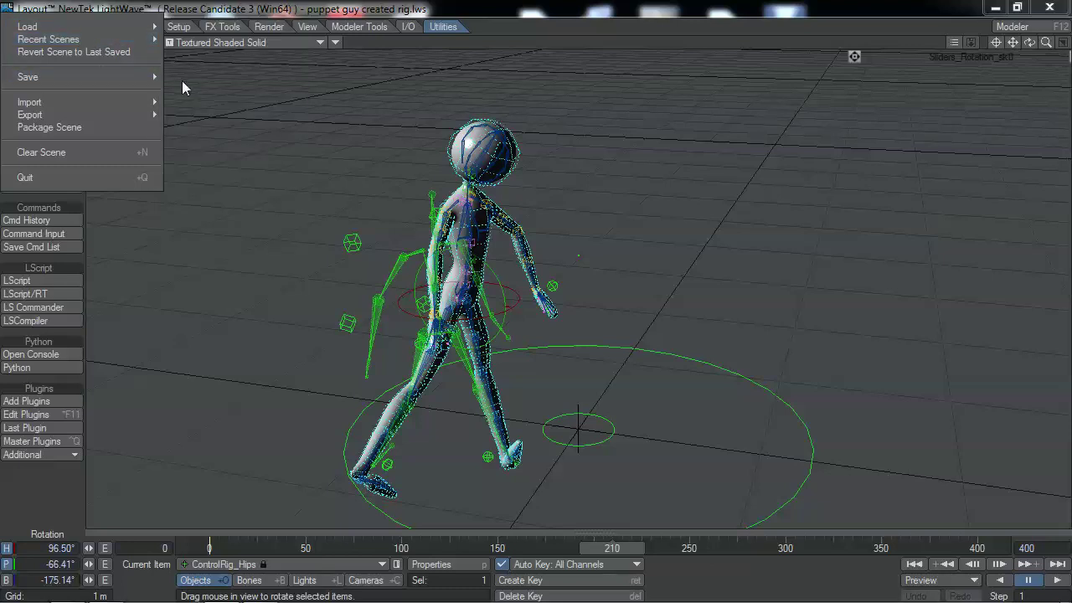
{"action": "mouse_move", "coordinate": [156, 78]}
{"action": "left_click", "coordinate": [210, 88]}
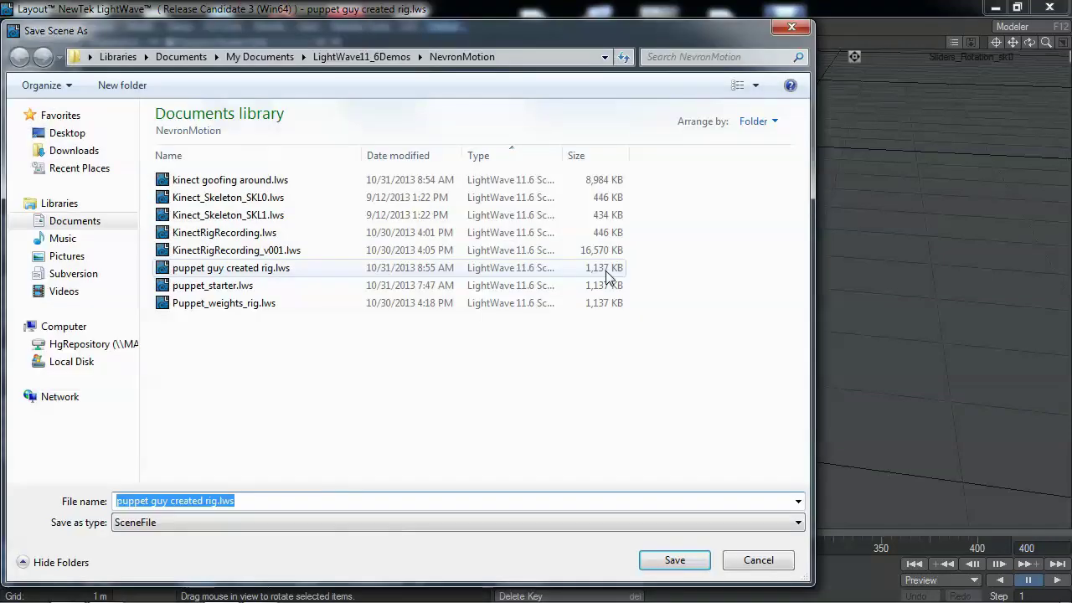
{"action": "type", "text": "puppe"}
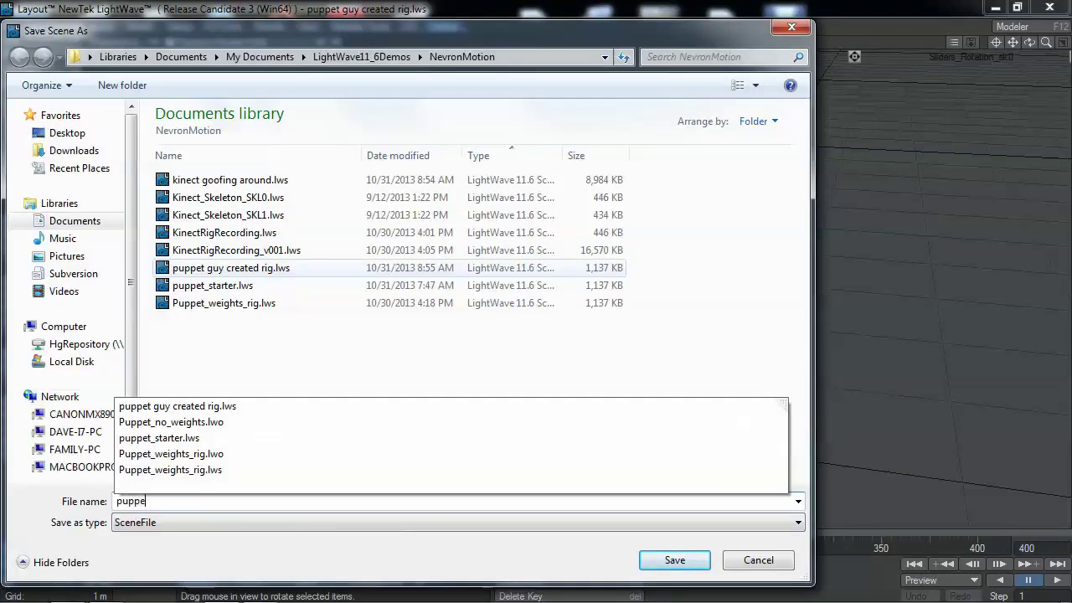
{"action": "type", "text": "t guy retargeted"}
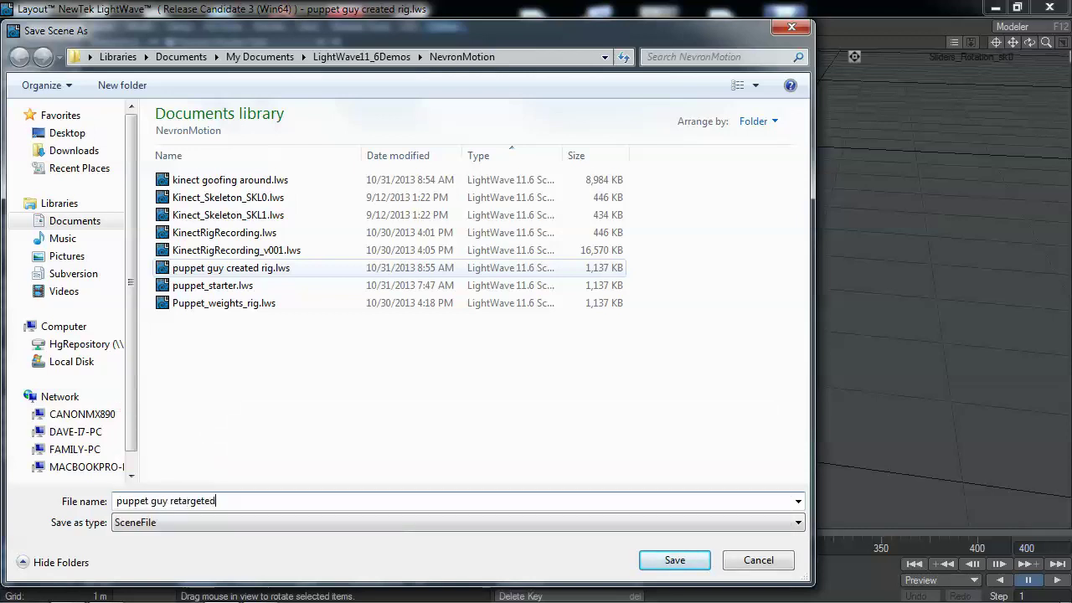
{"action": "type", "text": " and 3 takes"}
{"action": "key", "text": "Return"}
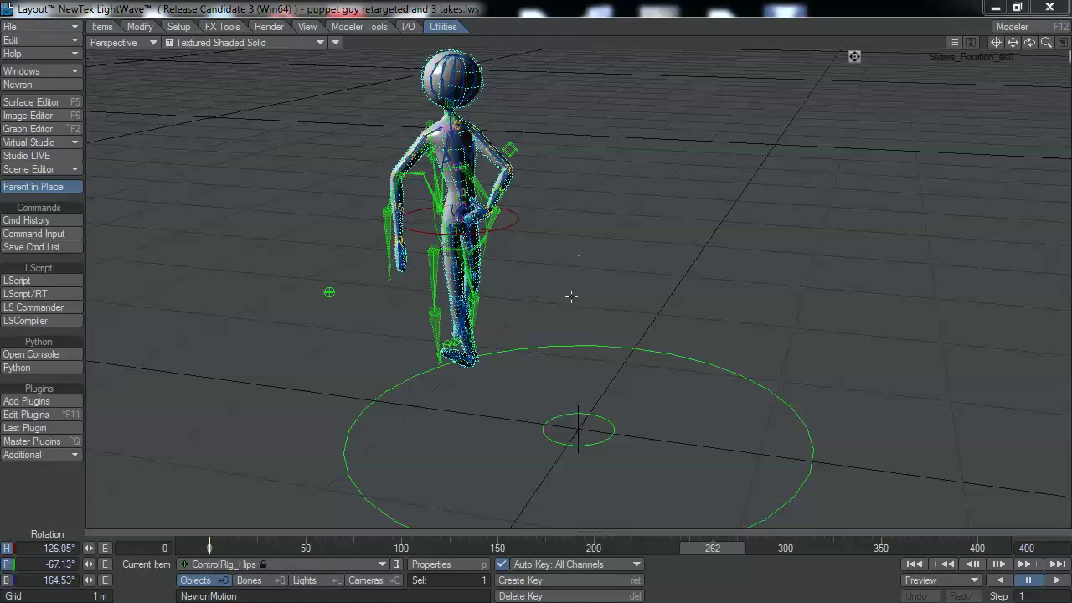
Step: Bake the retargeted motion onto the bones for frames 0–400 and scrub to review it
{"action": "left_click_drag", "start_coordinate": [712, 548], "coordinate": [561, 548]}
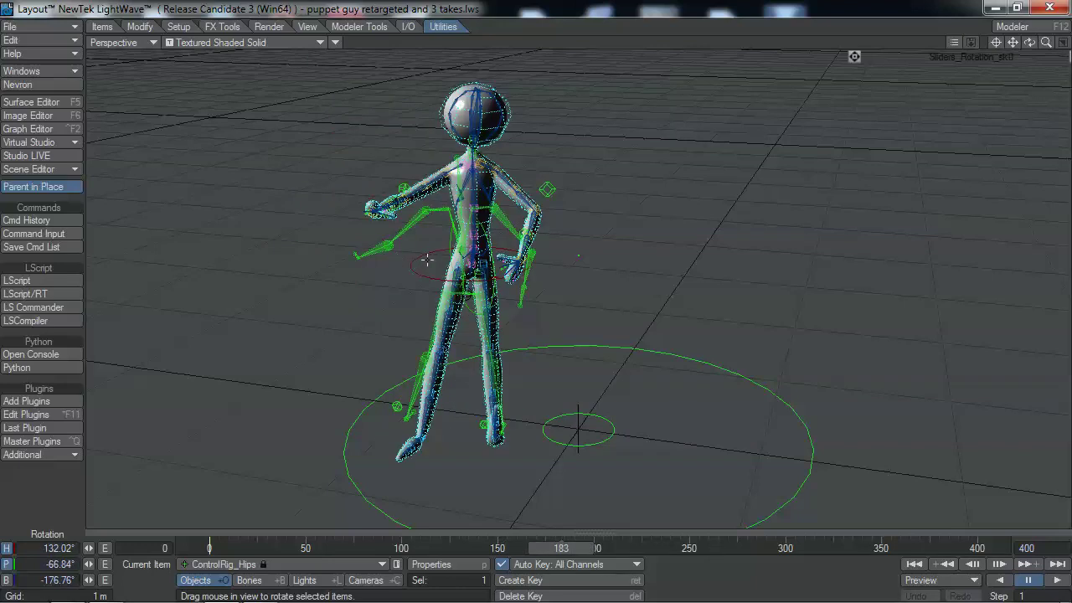
{"action": "left_click", "coordinate": [18, 84]}
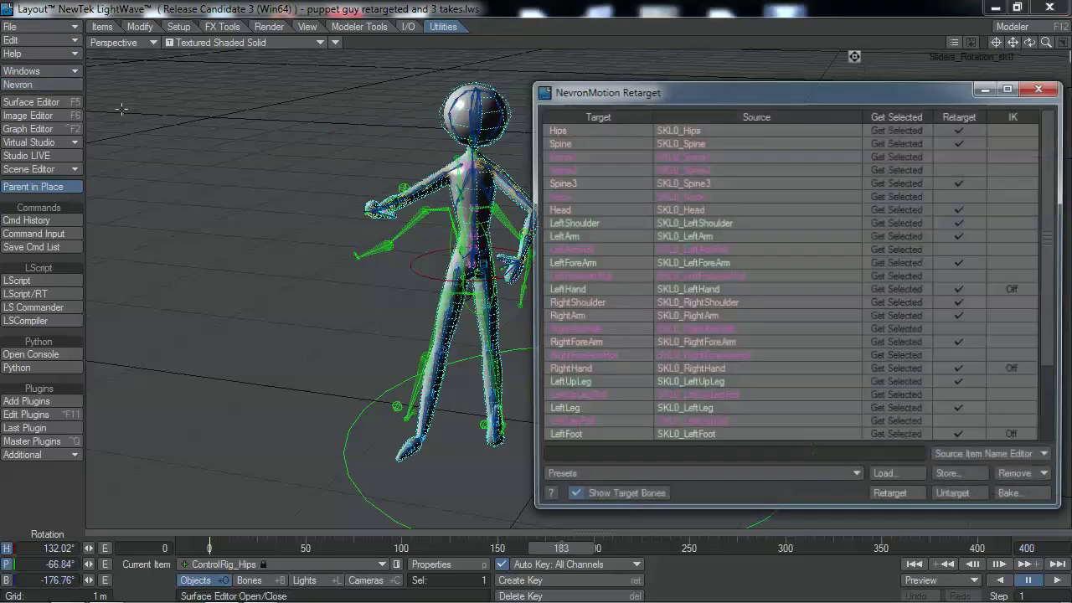
{"action": "left_click", "coordinate": [1029, 500]}
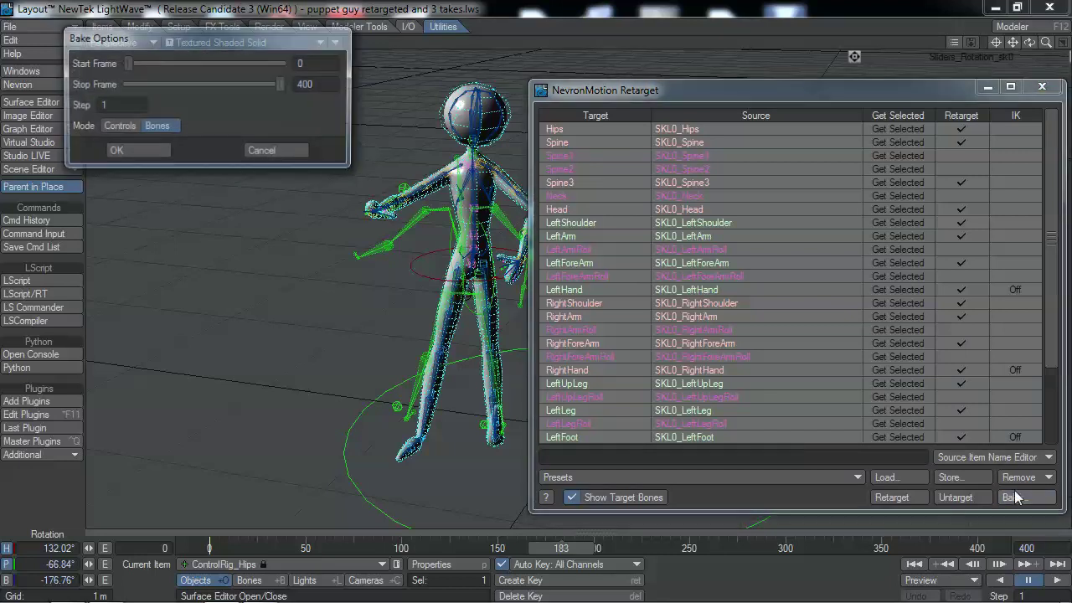
{"action": "left_click", "coordinate": [134, 127]}
{"action": "left_click", "coordinate": [155, 127]}
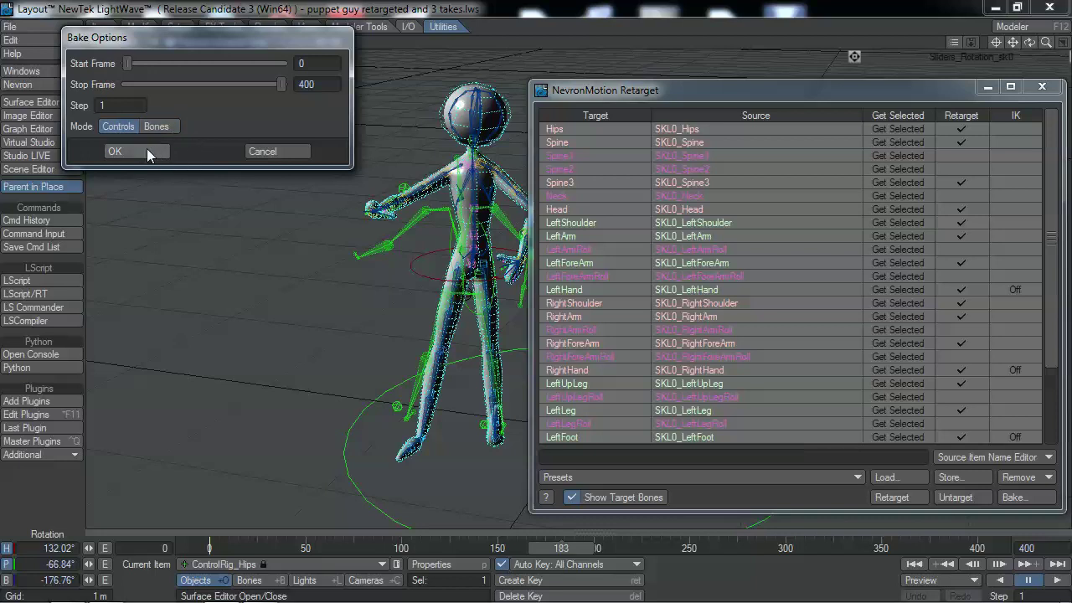
{"action": "left_click", "coordinate": [115, 152]}
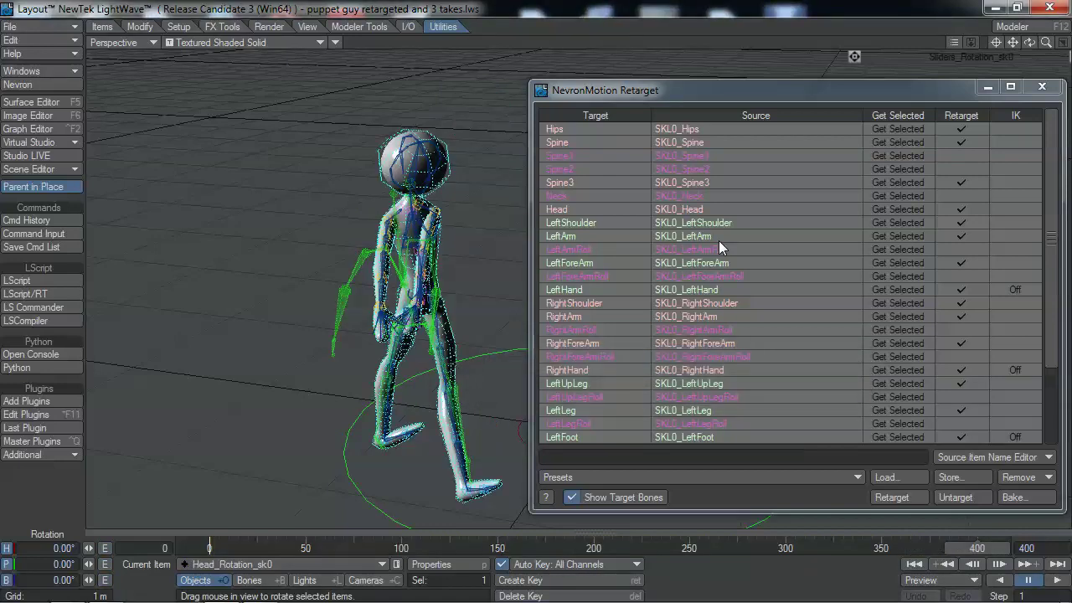
{"action": "left_click_drag", "start_coordinate": [959, 553], "coordinate": [457, 549]}
Step: Turn off the live Kinect feed, close Studio and NevronMotion Retarget, then scrub the baked motion
{"action": "left_click", "coordinate": [31, 144]}
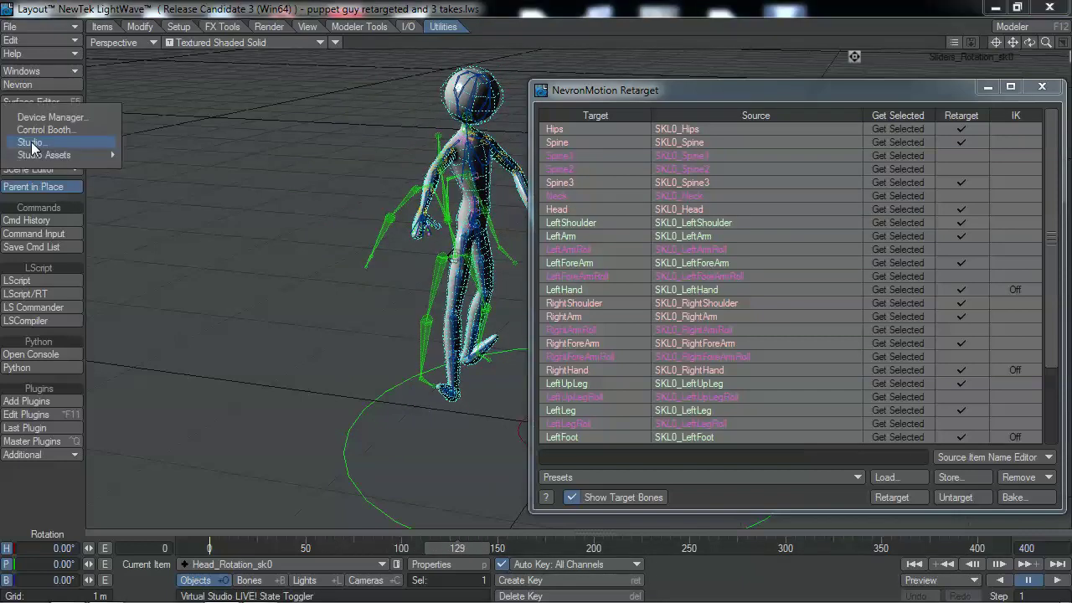
{"action": "left_click", "coordinate": [32, 144]}
{"action": "left_click", "coordinate": [499, 507]}
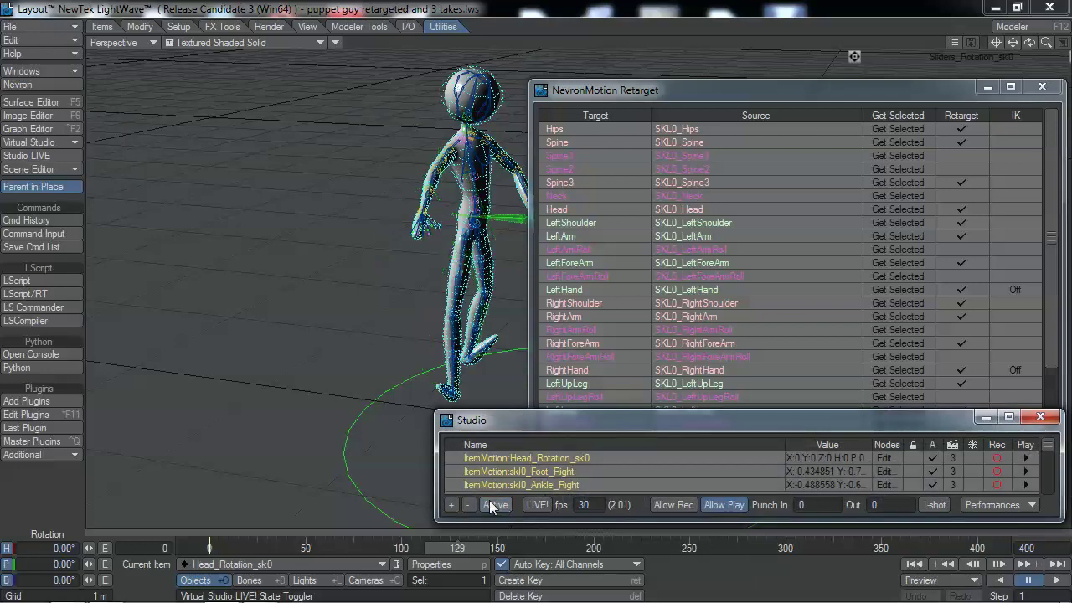
{"action": "left_click", "coordinate": [1041, 417]}
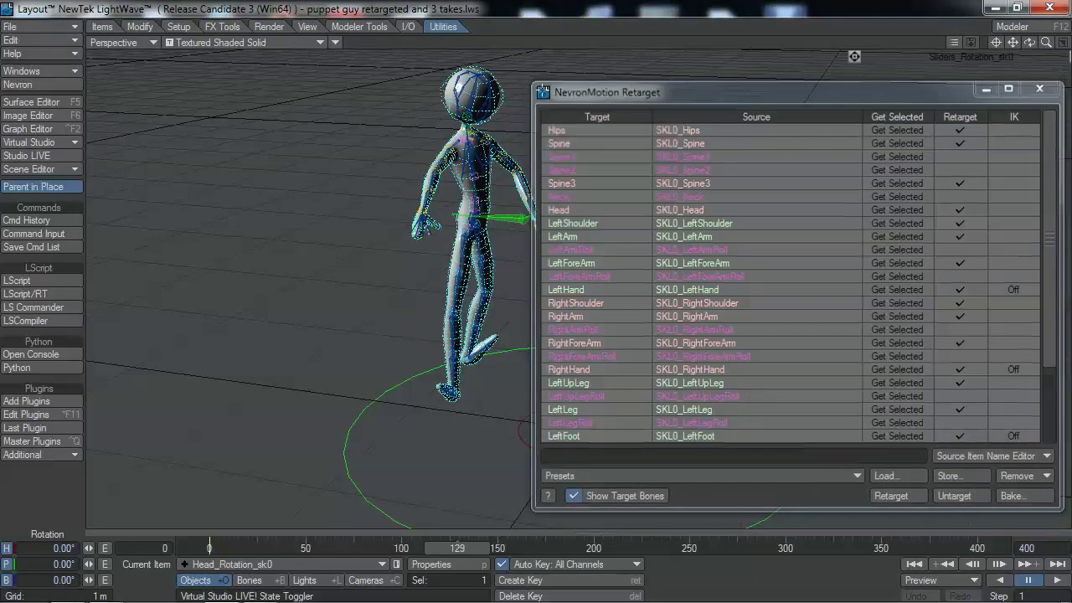
{"action": "double_click", "coordinate": [540, 91]}
{"action": "left_click_drag", "start_coordinate": [461, 556], "coordinate": [736, 548]}
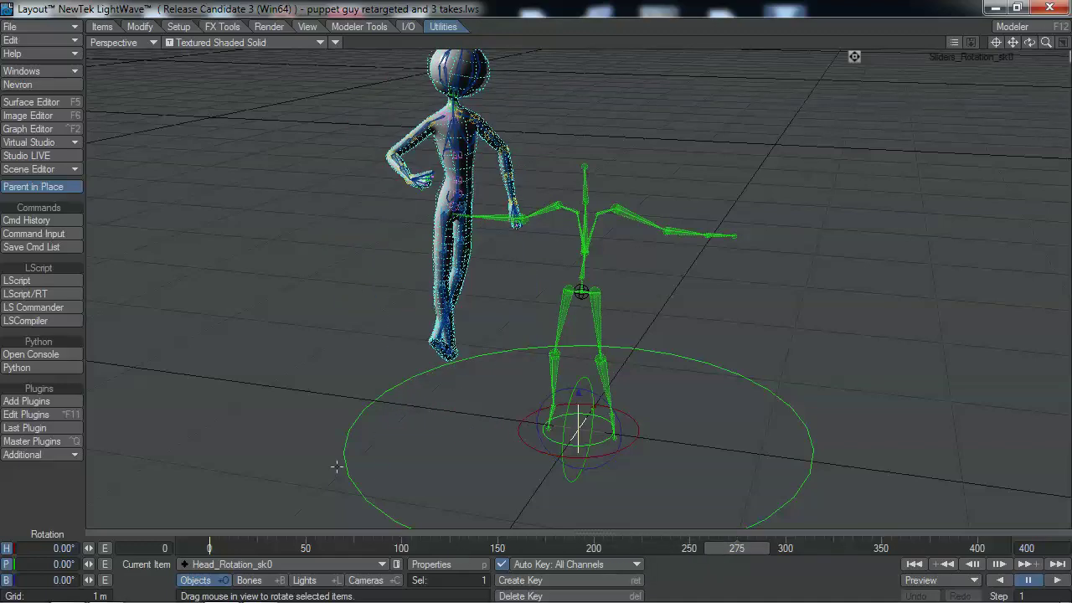
Step: In Scene Editor, delete Sliders_Rotation_sk0, Master_SKL_Global_0 and Head_Rotation_sk0 with descendants, then scrub to check the rig
{"action": "left_click", "coordinate": [43, 168]}
{"action": "left_click", "coordinate": [43, 169]}
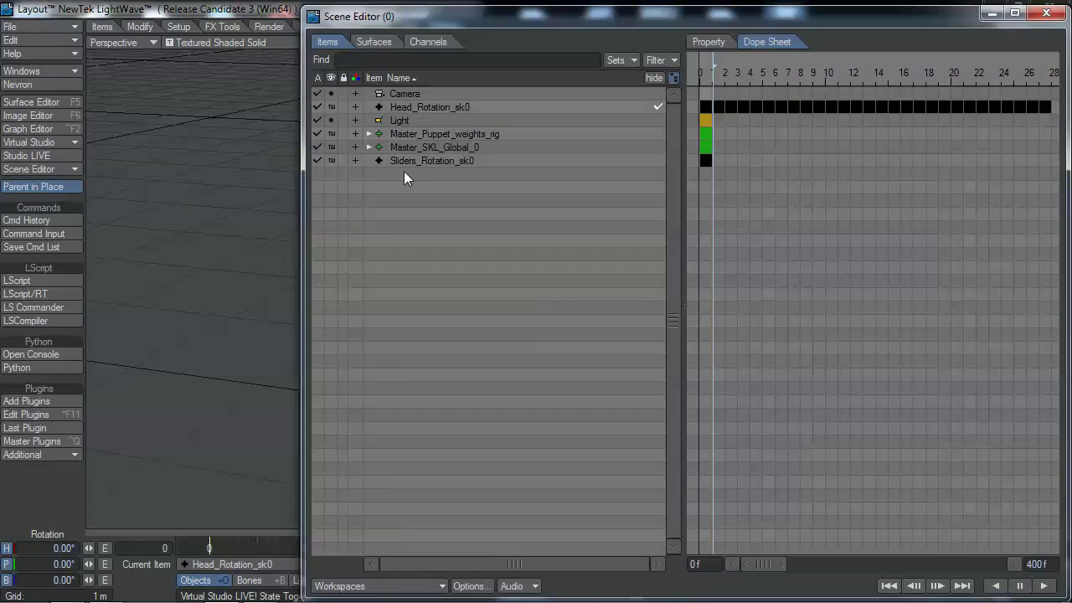
{"action": "left_click", "coordinate": [442, 160]}
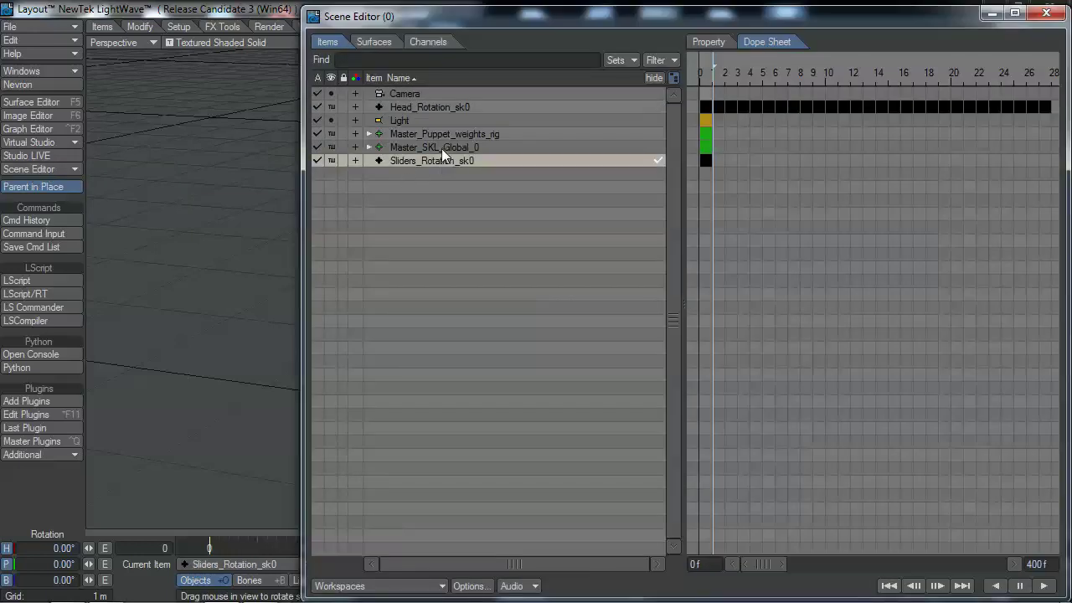
{"action": "left_click", "coordinate": [441, 148], "text": "ctrl"}
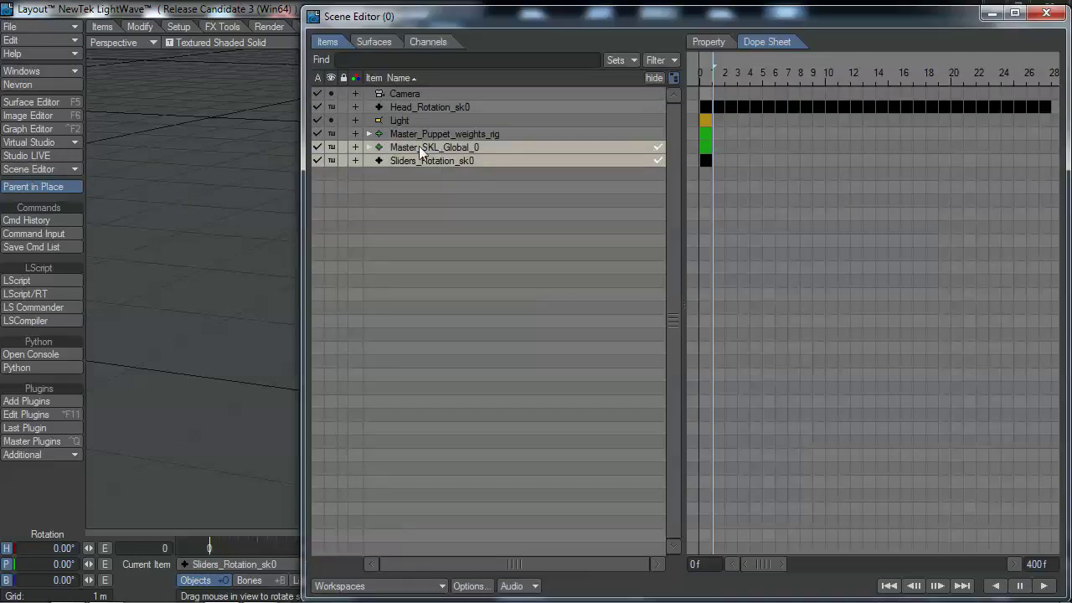
{"action": "left_click", "coordinate": [451, 107], "text": "ctrl"}
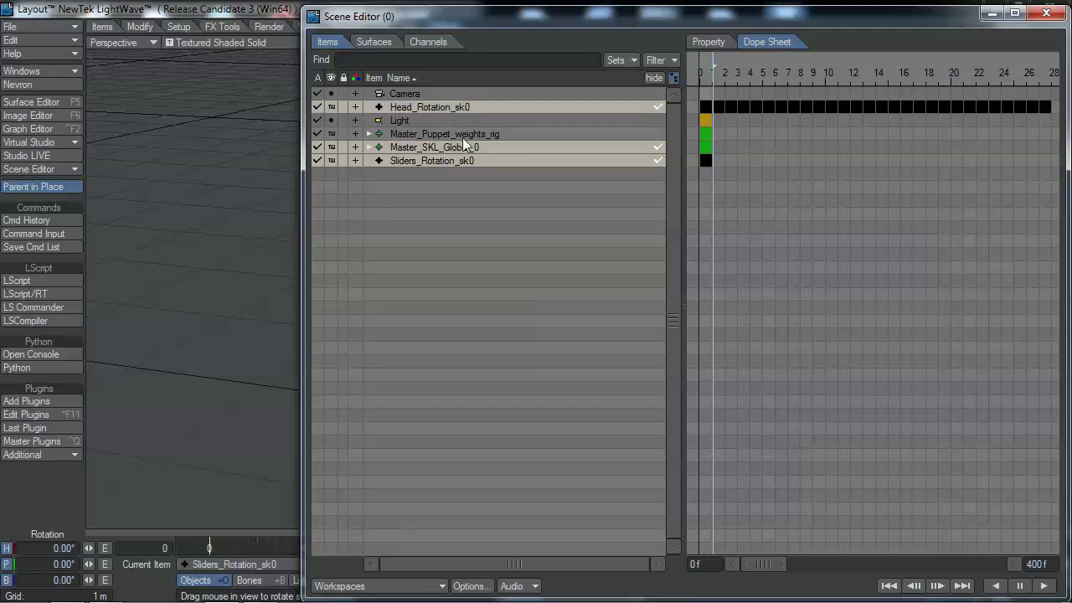
{"action": "key", "text": "Delete"}
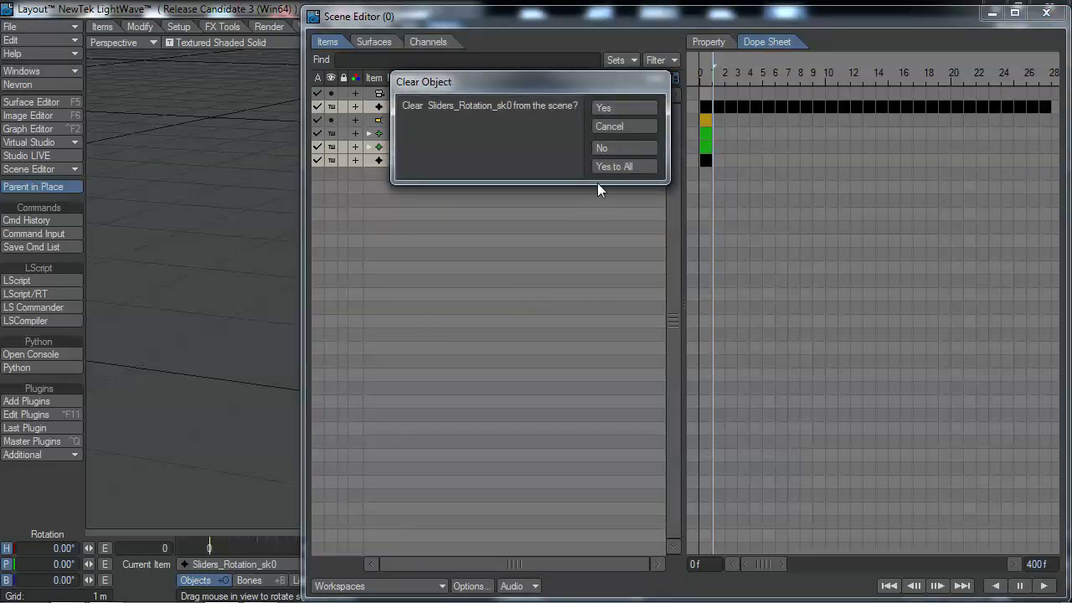
{"action": "left_click", "coordinate": [614, 165]}
{"action": "left_click", "coordinate": [548, 165]}
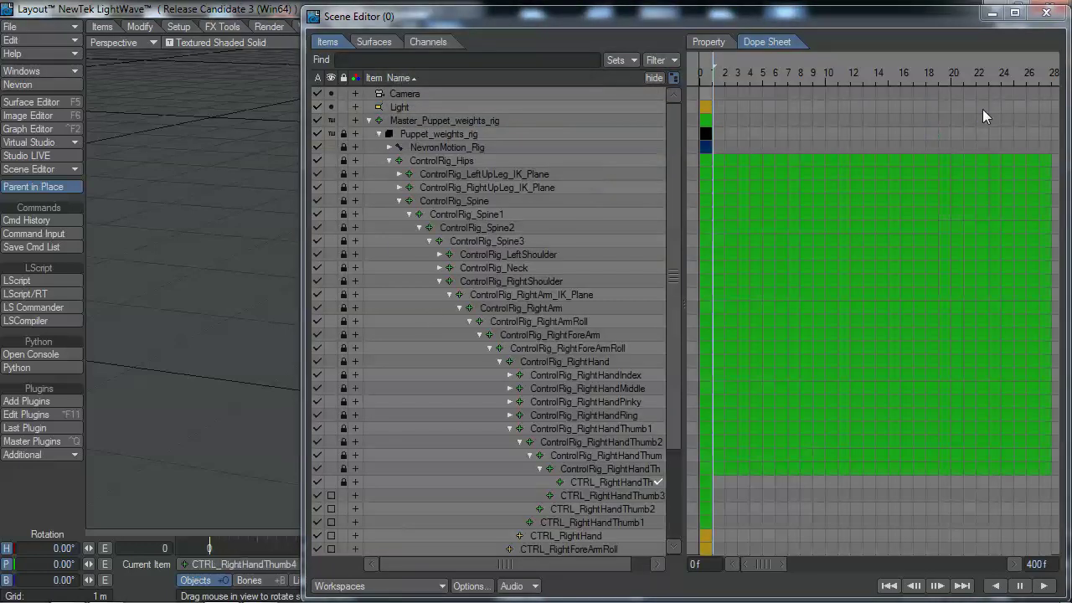
{"action": "left_click", "coordinate": [1047, 14]}
{"action": "left_click_drag", "start_coordinate": [400, 545], "coordinate": [580, 548]}
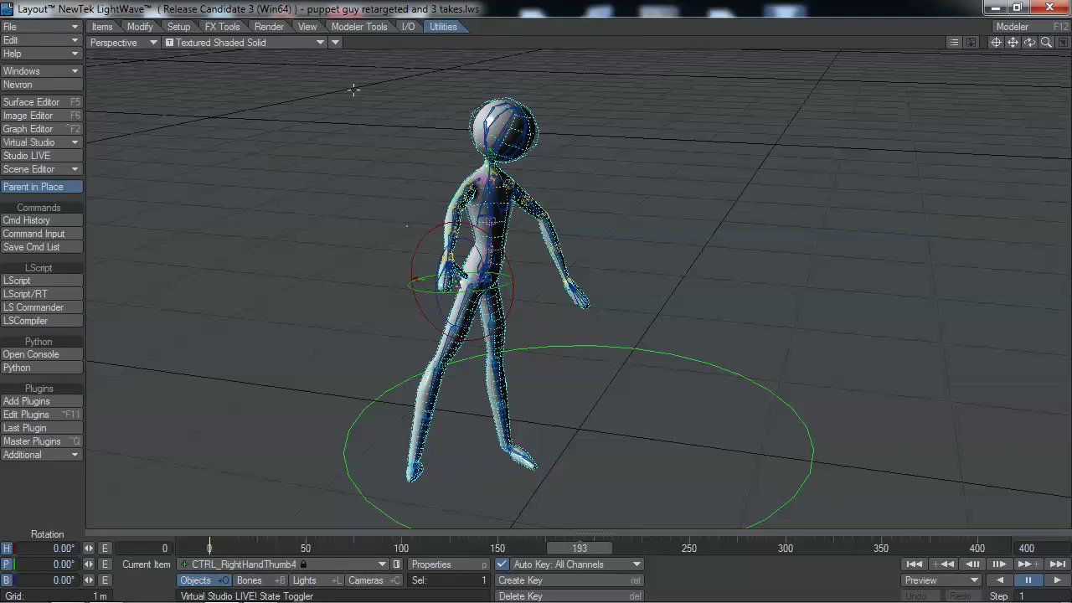
Step: Reopen NevronMotion Retarget with Show Target Bones off, and keep the viewport in Textured Shaded Solid
{"action": "left_click", "coordinate": [17, 84]}
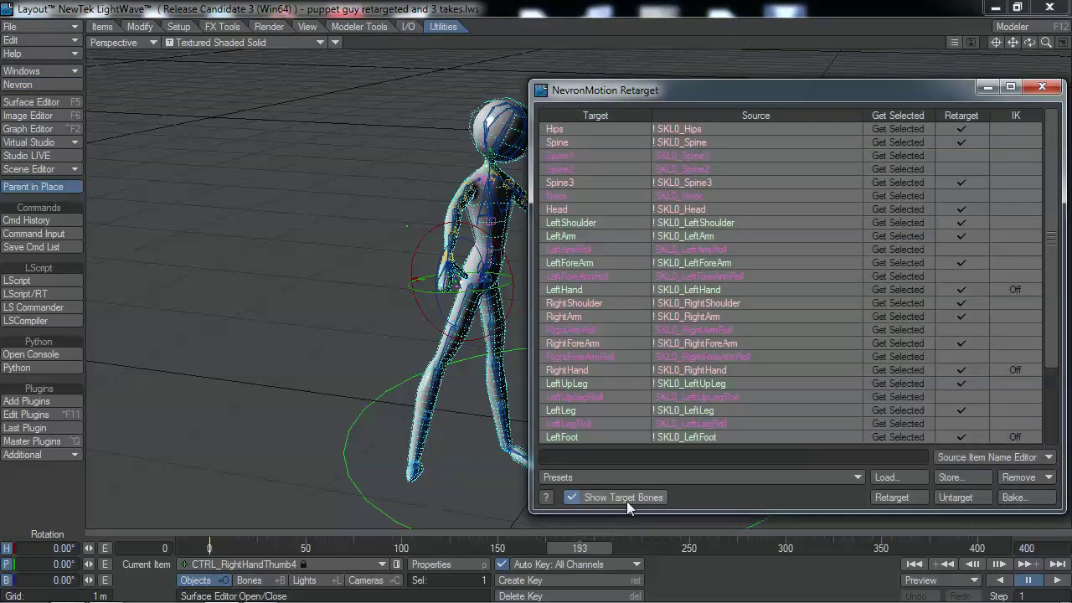
{"action": "left_click", "coordinate": [628, 498]}
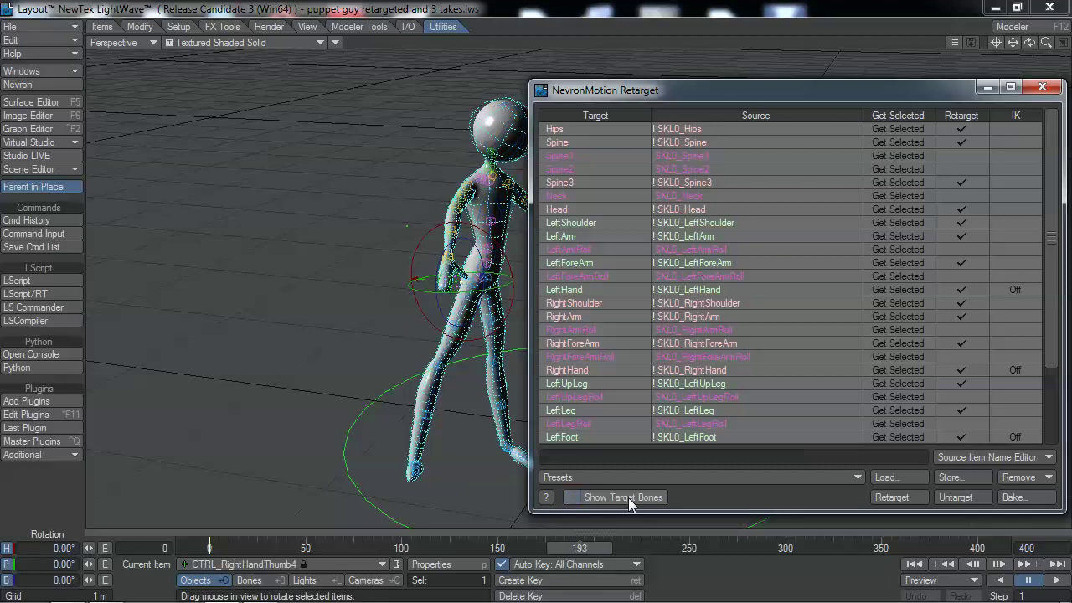
{"action": "left_click", "coordinate": [628, 498]}
{"action": "left_click", "coordinate": [628, 497]}
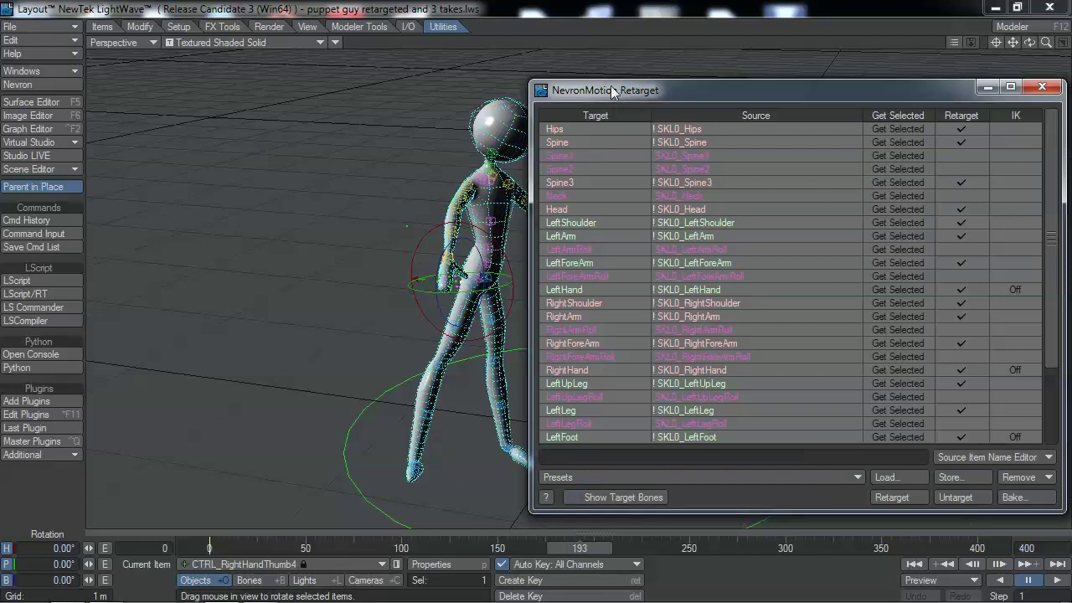
{"action": "left_click_drag", "start_coordinate": [621, 90], "coordinate": [697, 88]}
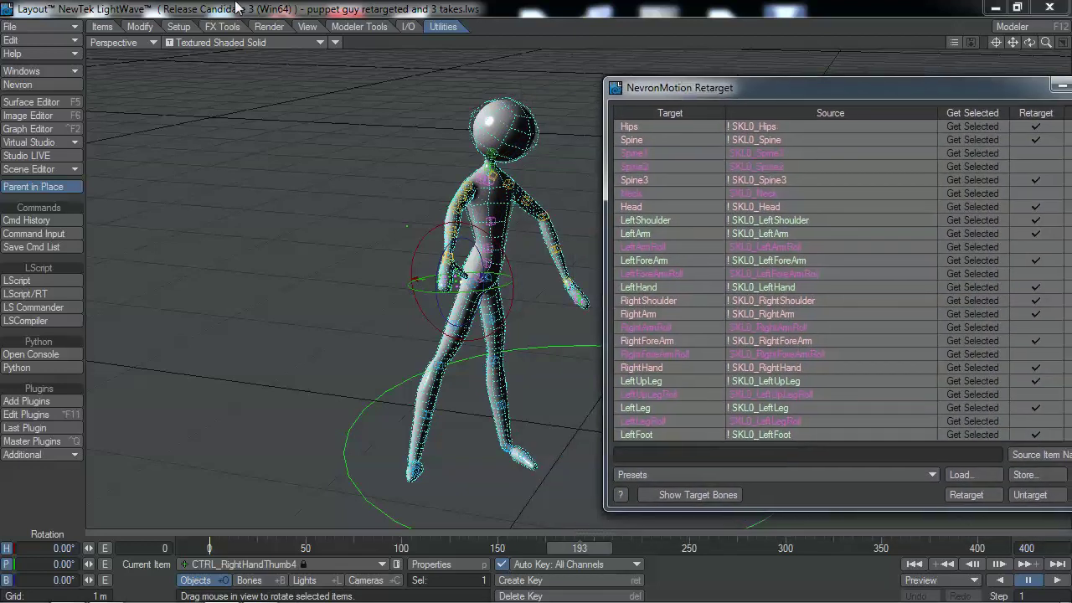
{"action": "left_click", "coordinate": [221, 46]}
{"action": "left_click", "coordinate": [222, 64]}
{"action": "left_click", "coordinate": [218, 44]}
{"action": "left_click", "coordinate": [203, 78]}
Step: Rotate the right foot, right toe, right thigh and spine controls to layer adjustments
{"action": "key", "text": "t"}
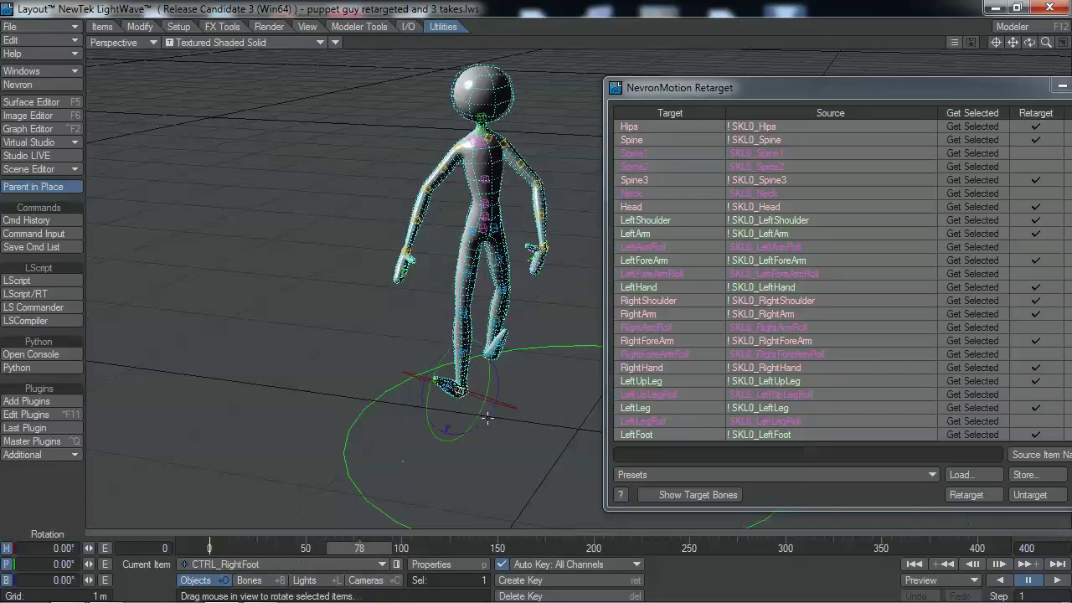
{"action": "left_click_drag", "start_coordinate": [403, 460], "coordinate": [393, 474]}
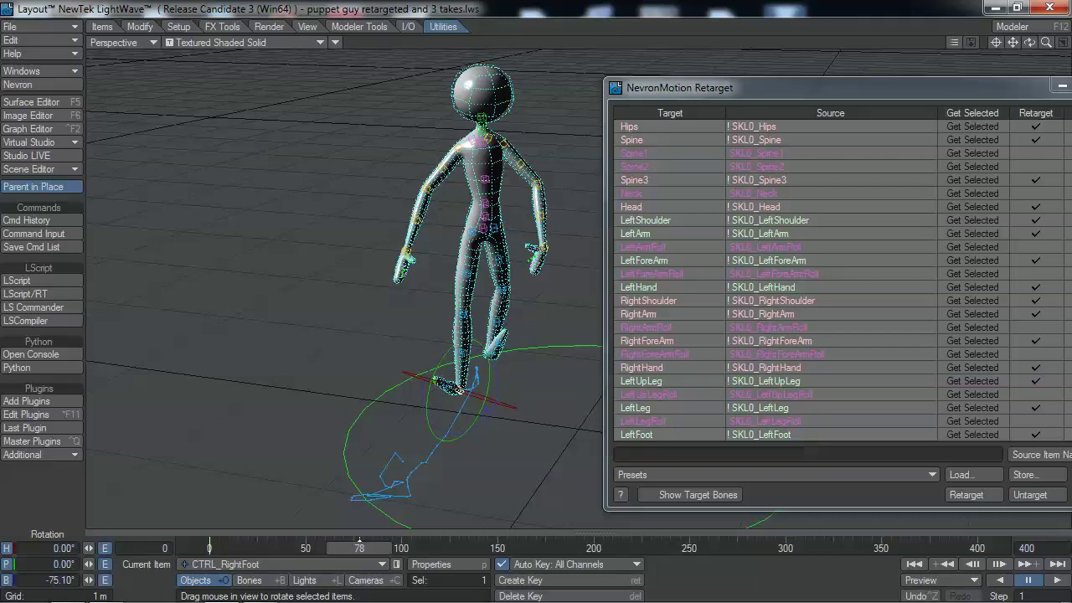
{"action": "key", "text": "Down"}
{"action": "left_click_drag", "start_coordinate": [445, 385], "coordinate": [446, 390]}
{"action": "key", "text": "Up"}
{"action": "key", "text": "Up"}
{"action": "key", "text": "Up"}
{"action": "key", "text": "Up"}
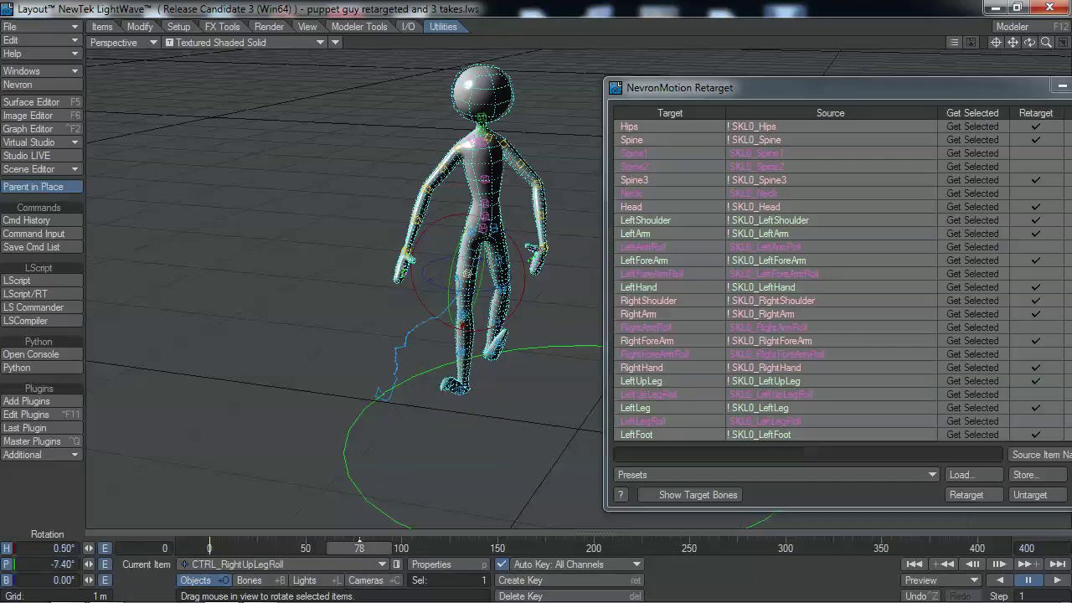
{"action": "left_click_drag", "start_coordinate": [469, 335], "coordinate": [488, 324]}
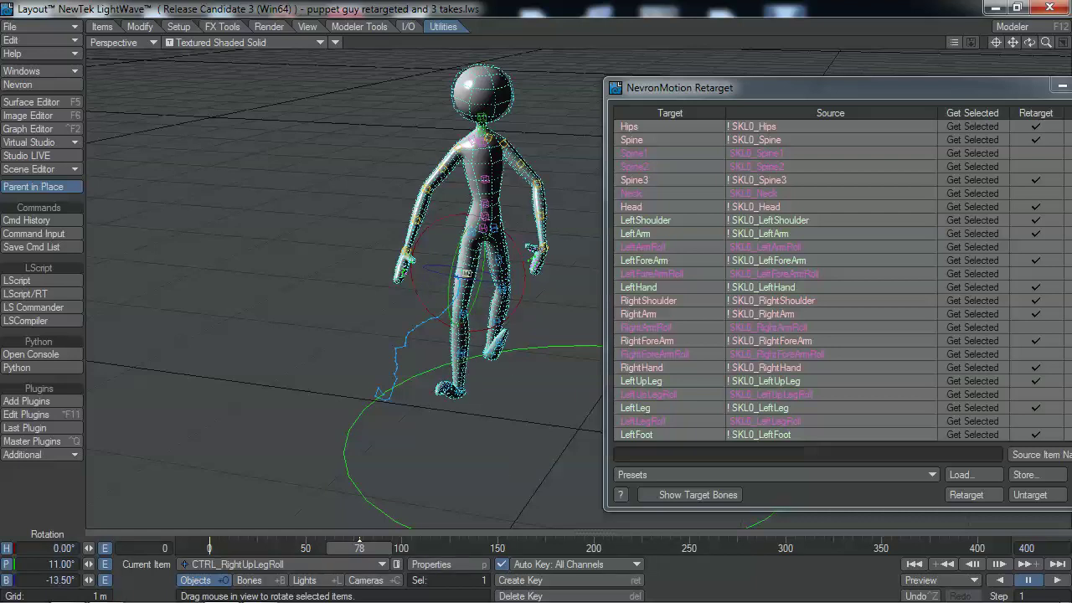
{"action": "key", "text": "Up"}
{"action": "left_click_drag", "start_coordinate": [484, 251], "coordinate": [508, 238]}
Step: Rotate the right forearm and right hand controls, then jump to frame 250
{"action": "left_click", "coordinate": [431, 186]}
{"action": "left_click_drag", "start_coordinate": [432, 186], "coordinate": [399, 334]}
{"action": "left_click", "coordinate": [405, 252]}
{"action": "left_click_drag", "start_coordinate": [404, 251], "coordinate": [400, 260]}
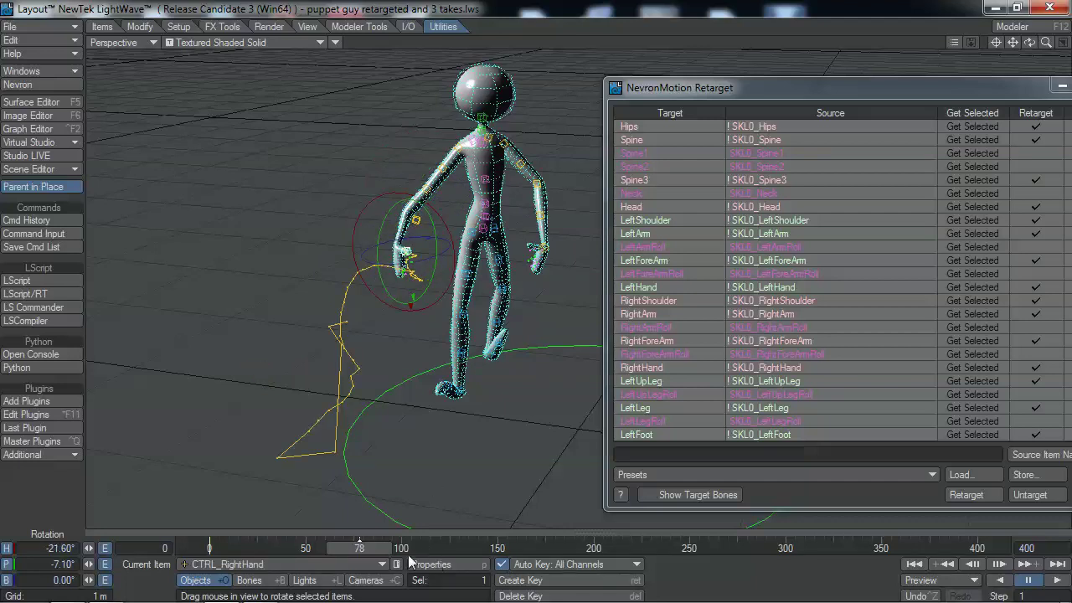
{"action": "left_click", "coordinate": [688, 549]}
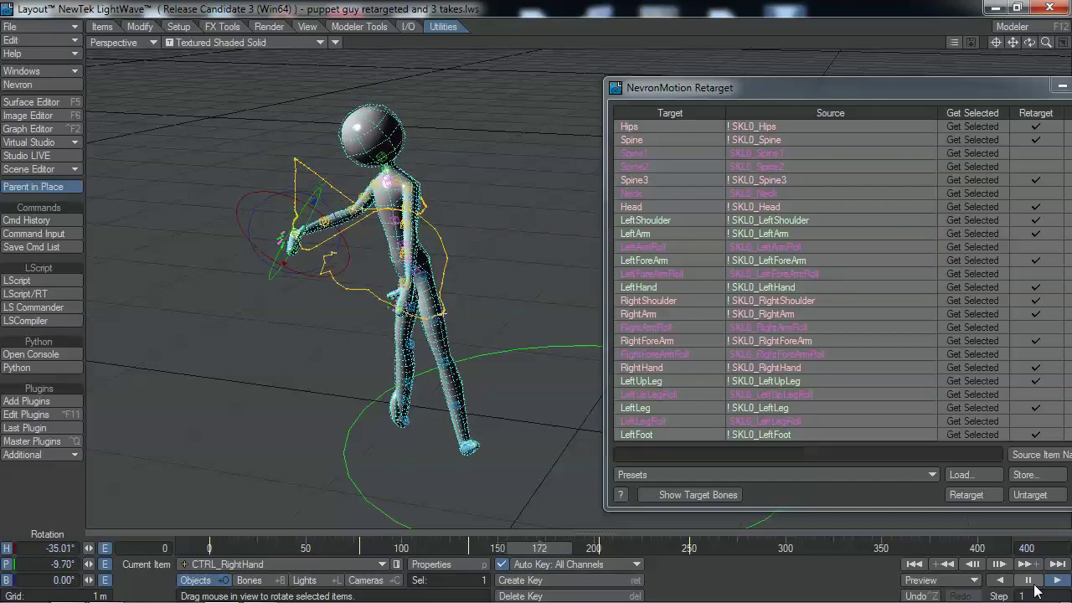
Step: Stop playback and bake the layered motion to the bones over frames 0 to 400, Mode Bones
{"action": "left_click", "coordinate": [1029, 586]}
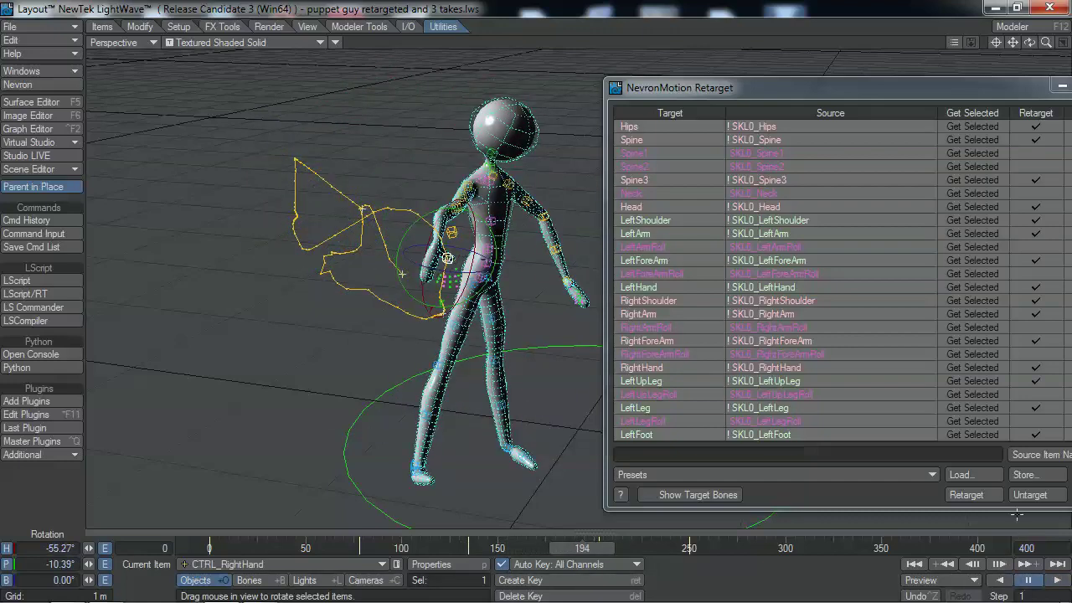
{"action": "left_click_drag", "start_coordinate": [944, 79], "coordinate": [844, 103]}
{"action": "left_click", "coordinate": [1045, 499]}
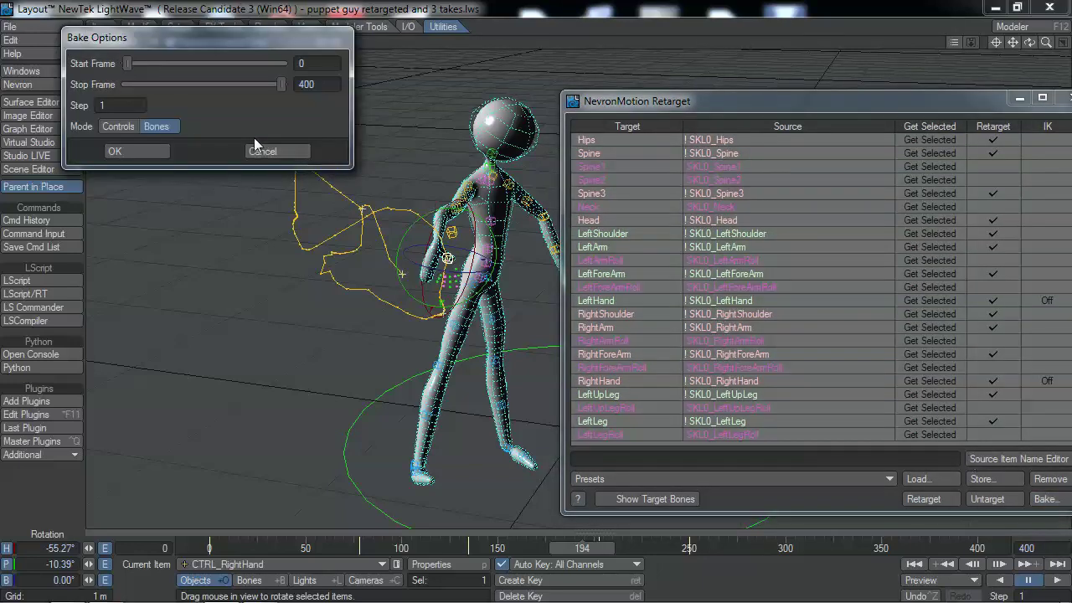
{"action": "left_click", "coordinate": [134, 152]}
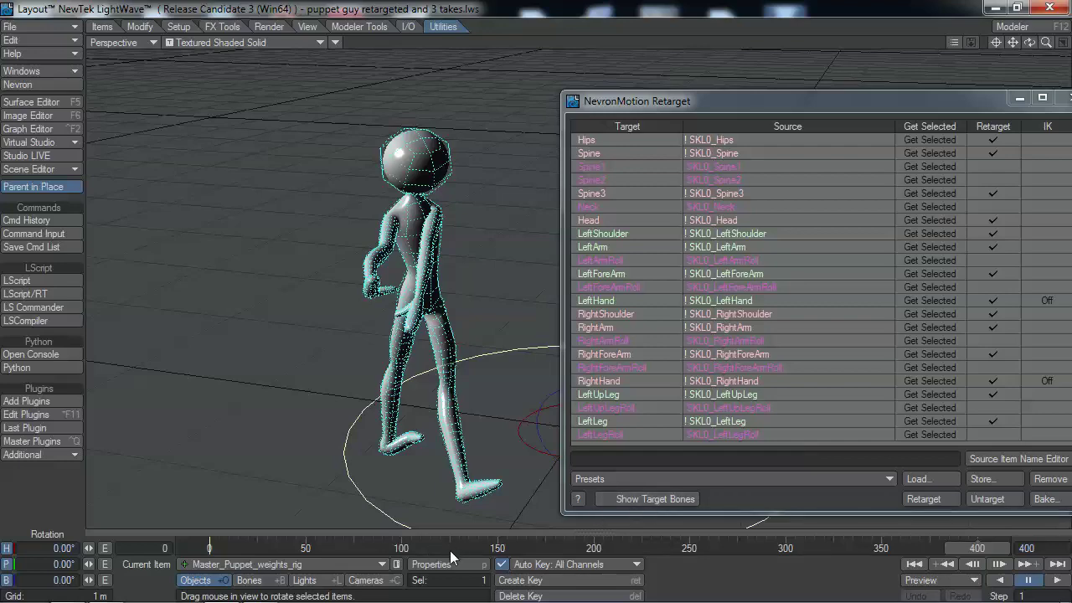
Step: Scrub the baked bone animation, show target bones, and close NevronMotion Retarget
{"action": "left_click_drag", "start_coordinate": [449, 550], "coordinate": [257, 549]}
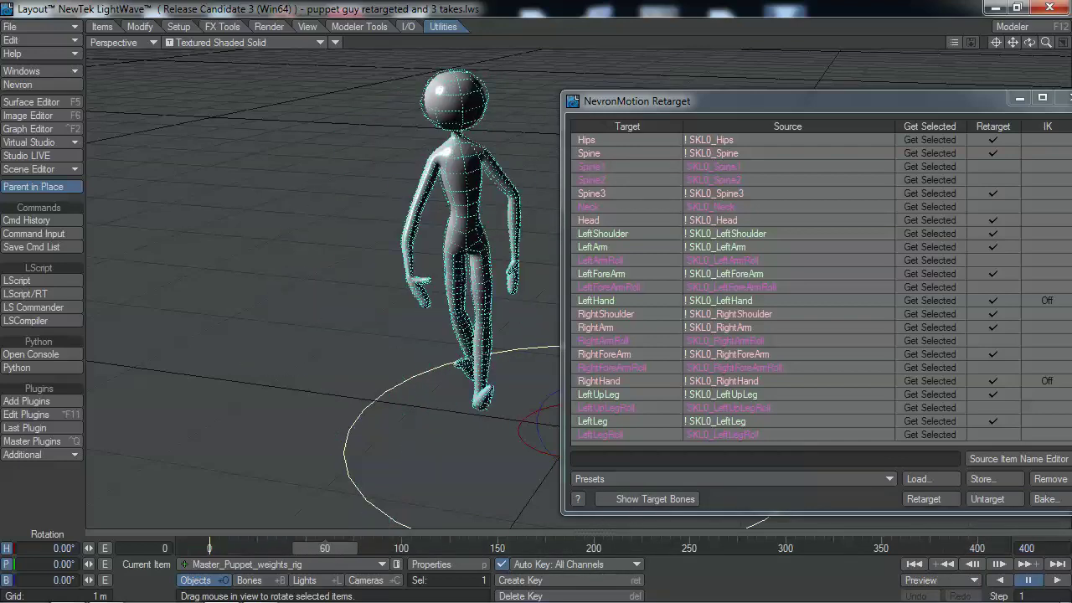
{"action": "left_click", "coordinate": [635, 500]}
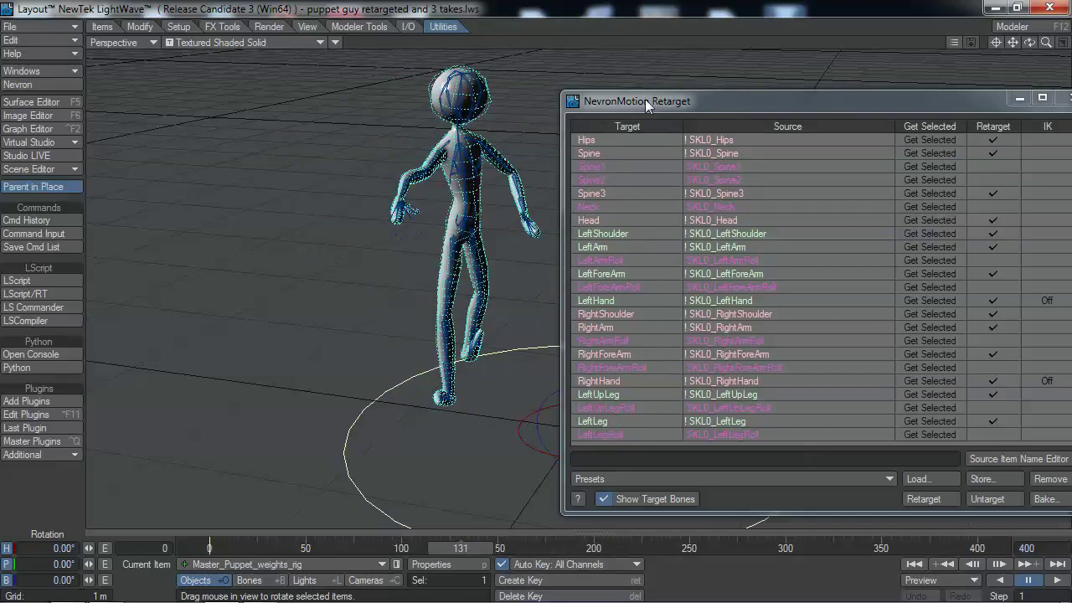
{"action": "double_click", "coordinate": [575, 100]}
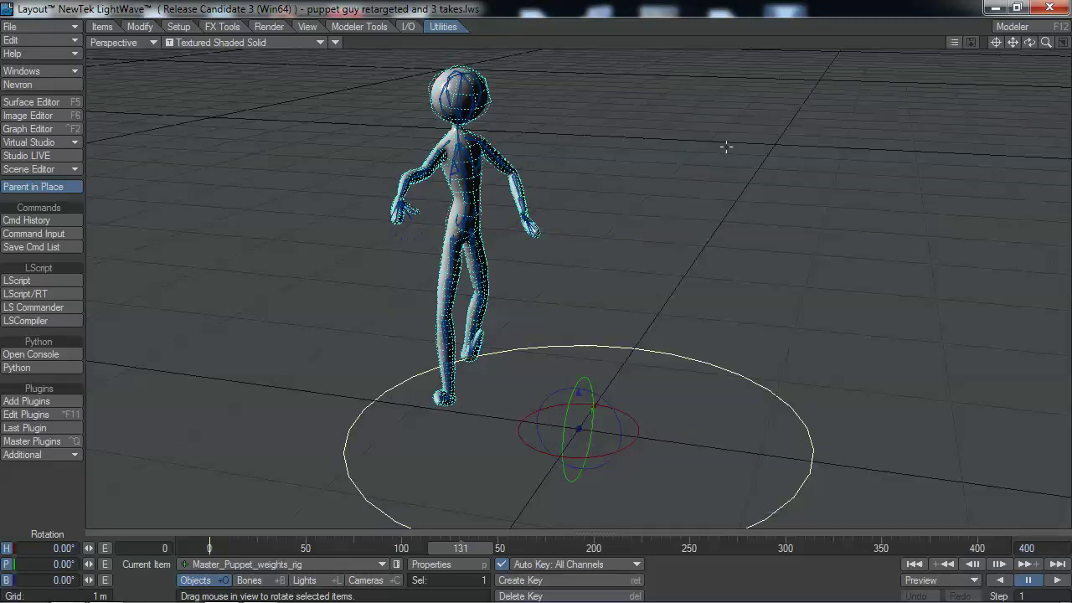